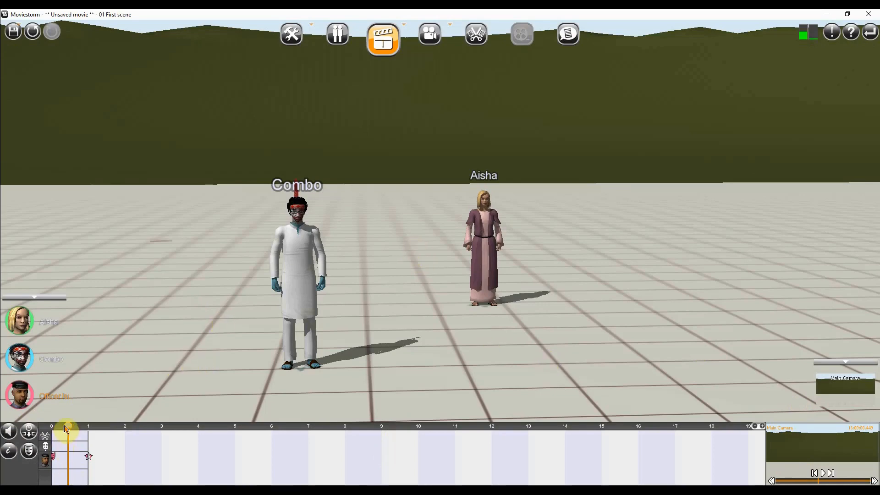
Move the officer's appearance marker earlier on the timeline and set the playhead to about 0.3 seconds.
left_click_drag(71, 430, 92, 441)
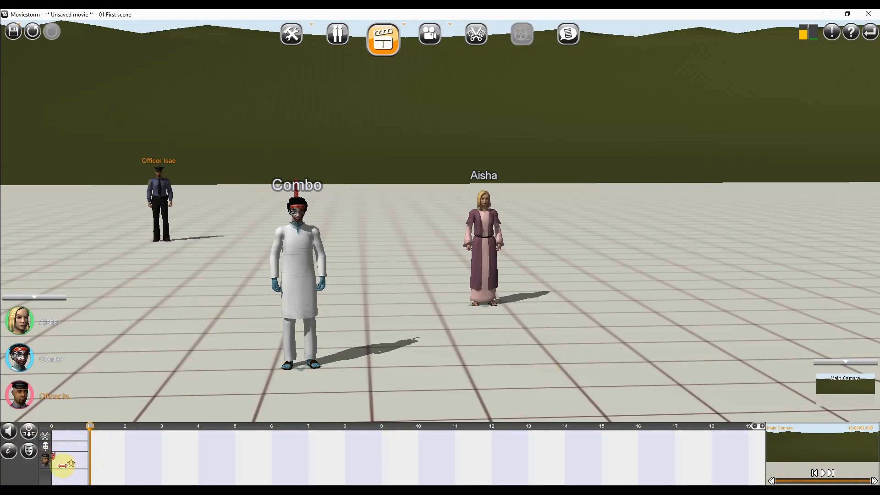
left_click_drag(54, 429, 65, 433)
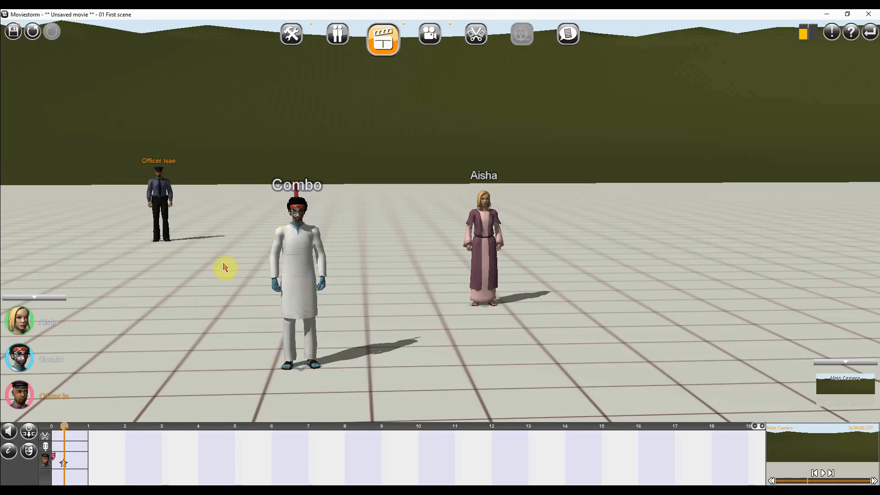
Make Combo walk to a spot on the ground directly in front of Aisha.
left_click(28, 363)
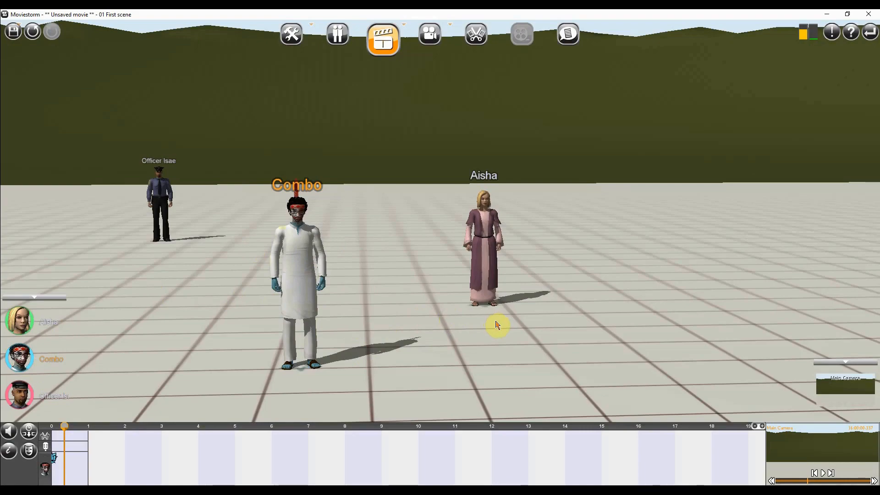
right_click_drag(536, 334, 339, 391)
left_click(483, 338)
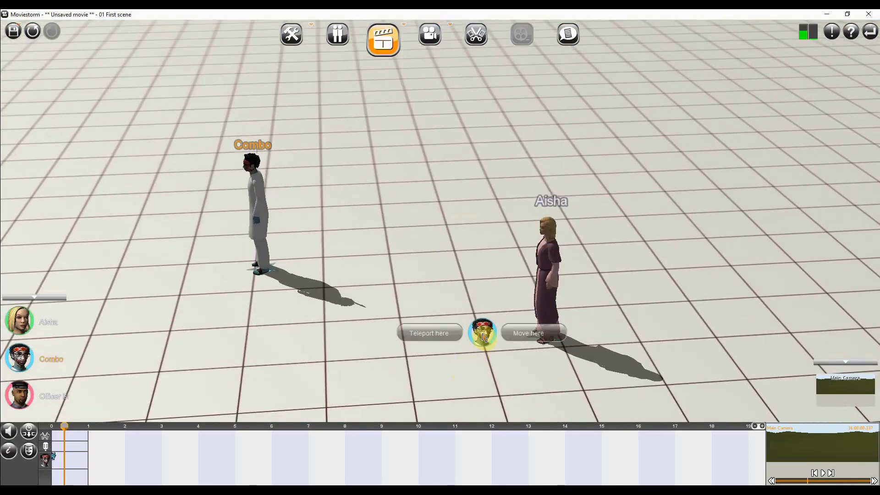
left_click(523, 338)
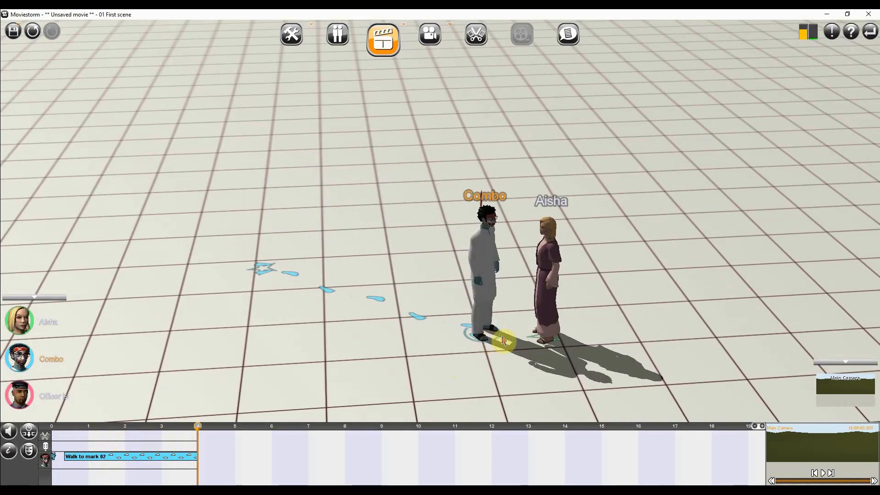
Add the Cower posture to Combo at the end of his walk.
left_click(494, 260)
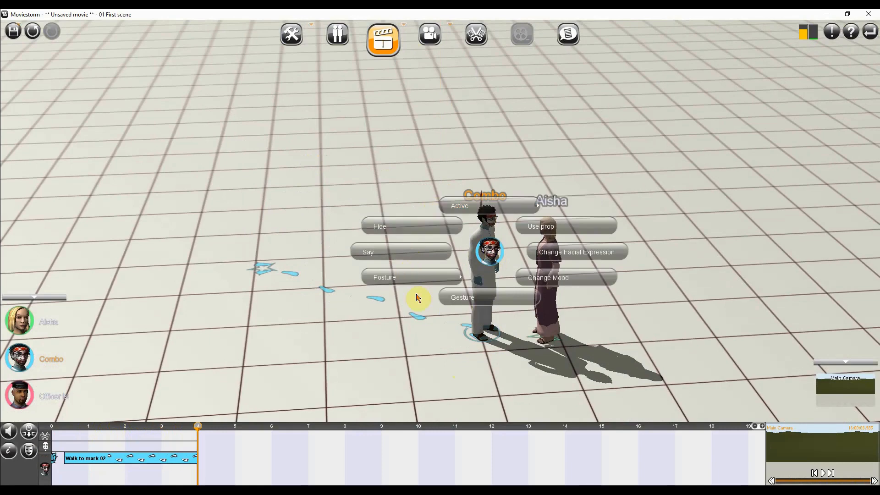
left_click(384, 277)
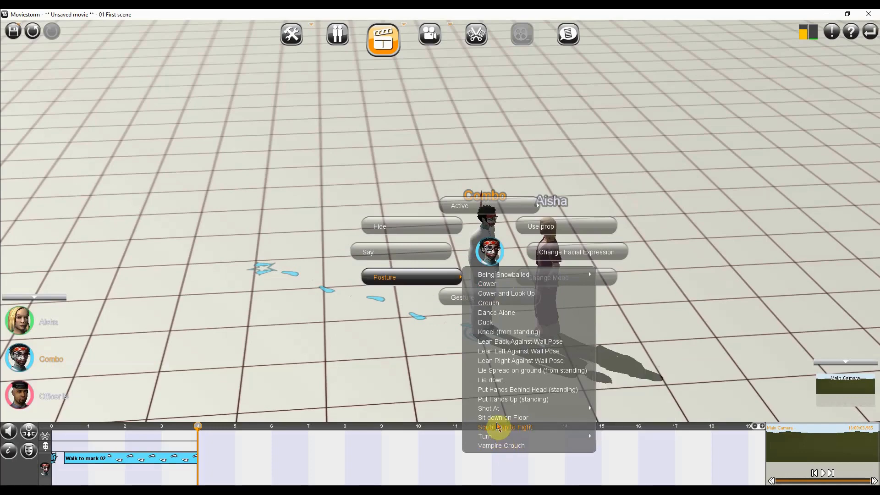
left_click(490, 287)
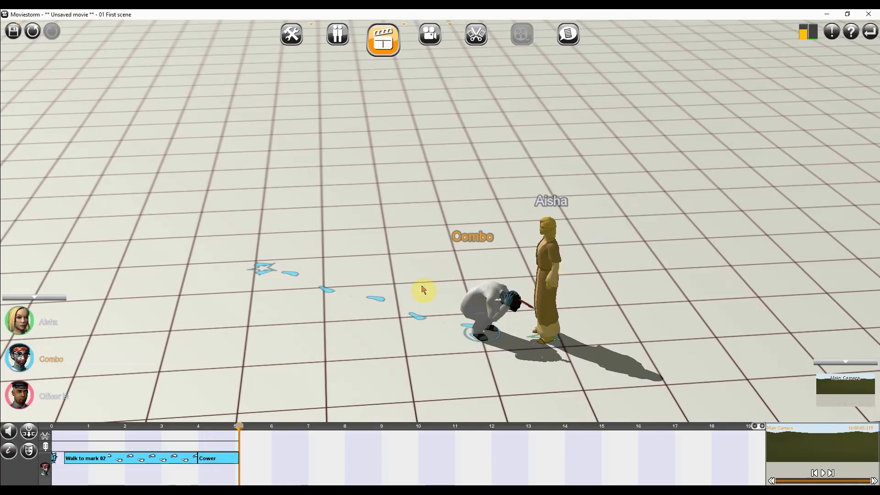
Select Aisha and make her look at Combo at the end of his cower.
left_click(37, 321)
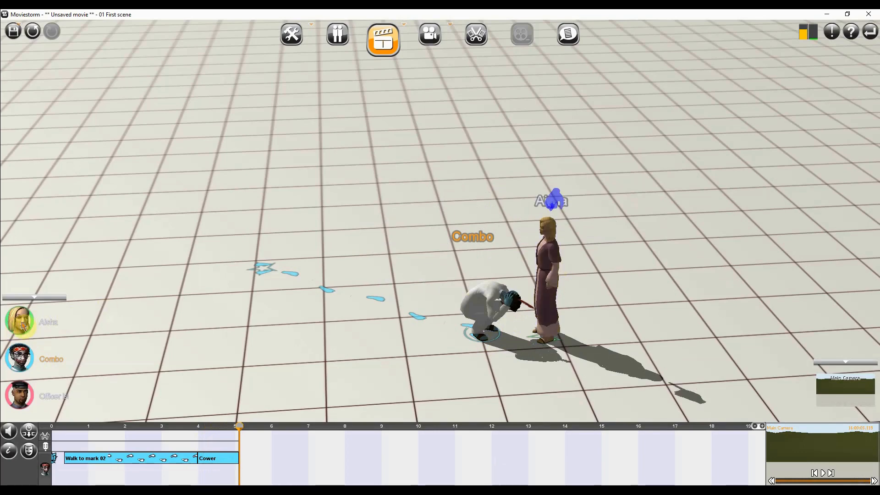
left_click(22, 325)
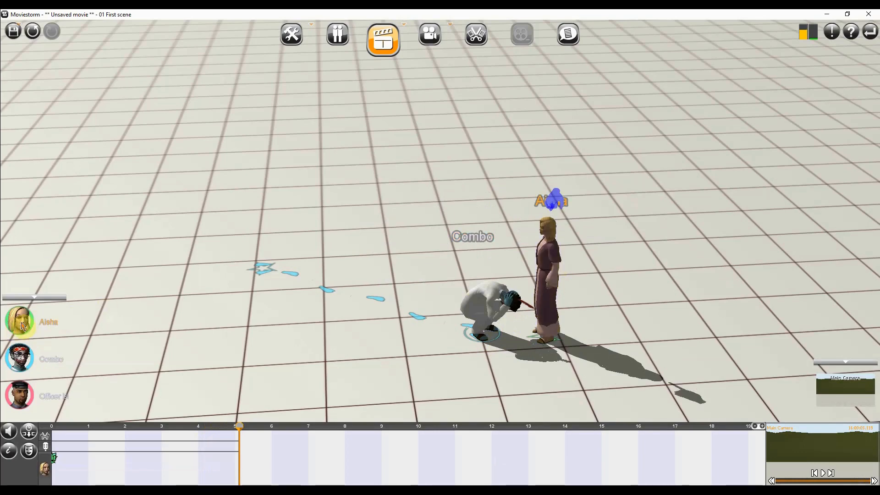
left_click(489, 310)
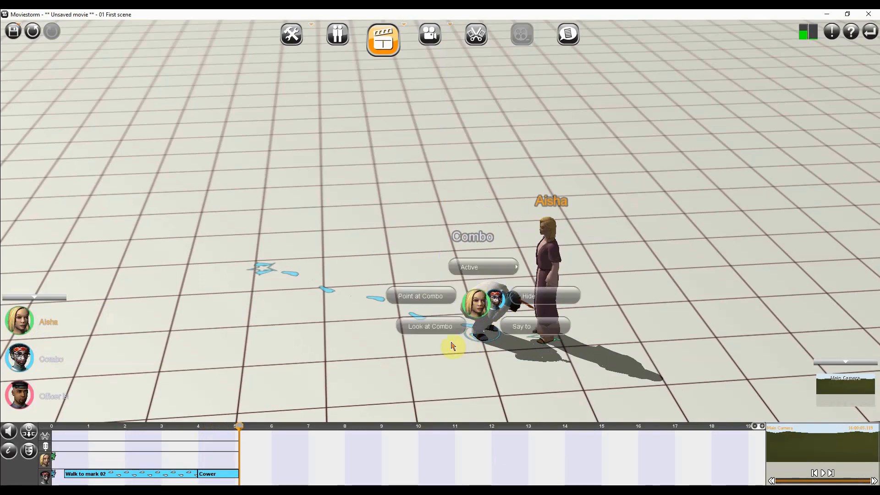
left_click(426, 328)
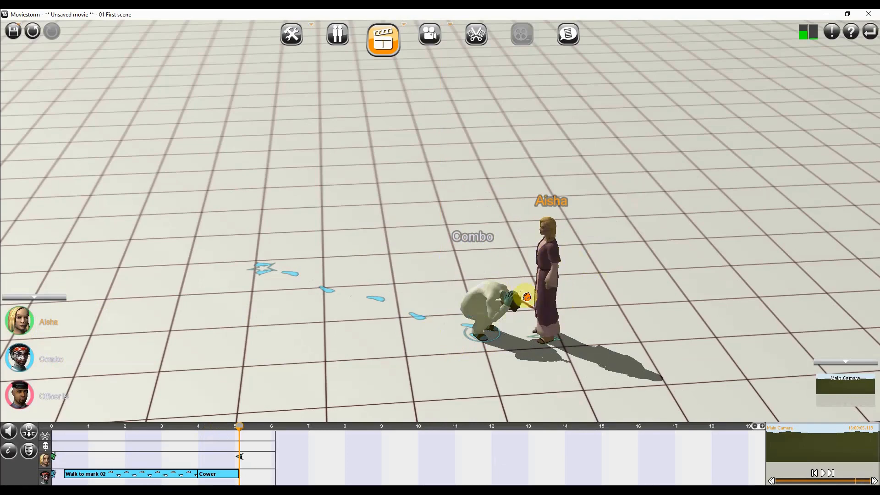
Add the Cowering Shake with Fear posture to Combo at about 5.8 seconds on the timeline.
left_click_drag(239, 426, 267, 448)
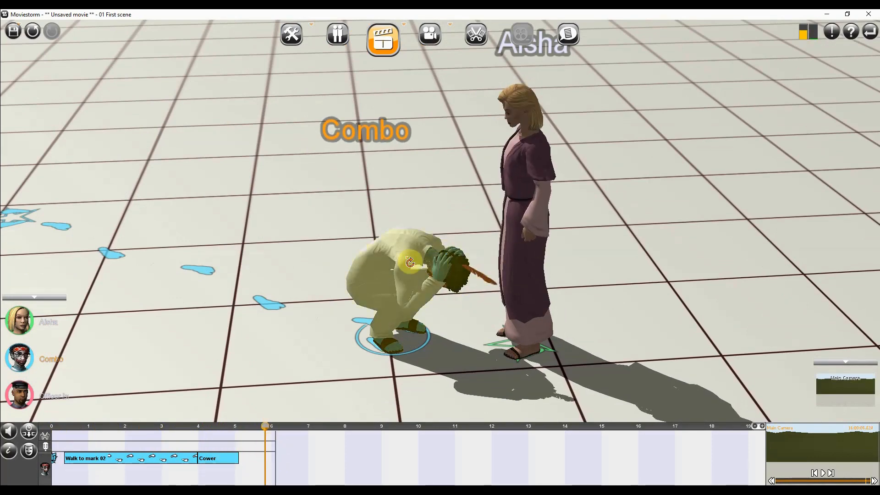
left_click(410, 262)
mouse_move(343, 292)
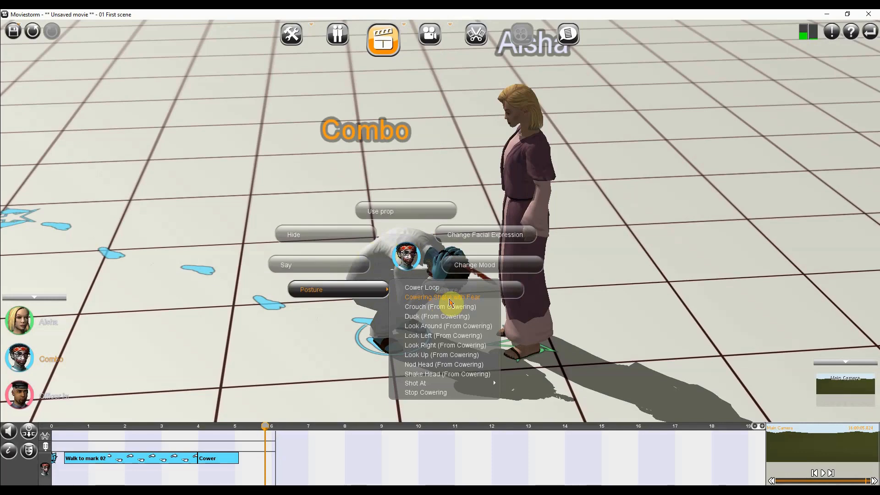
left_click(449, 302)
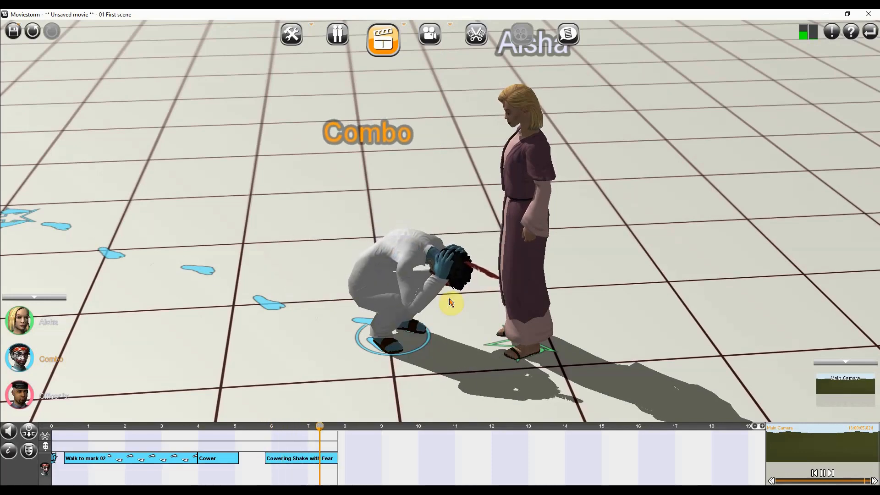
Make Combo stop cowering once the fear shake ends, and scrub through his actions to check them.
right_click_drag(587, 365, 497, 366)
mouse_move(340, 428)
left_mouse_down()
mouse_move(255, 428)
mouse_move(338, 430)
left_mouse_up()
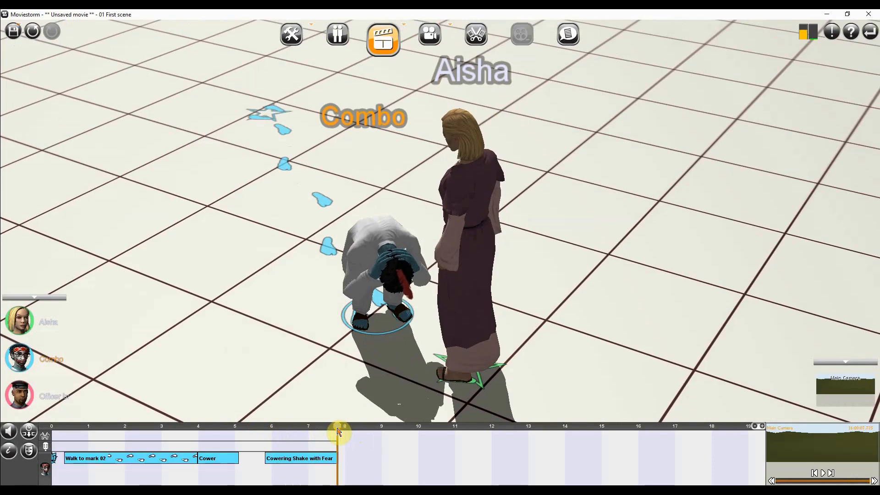
left_click(392, 255)
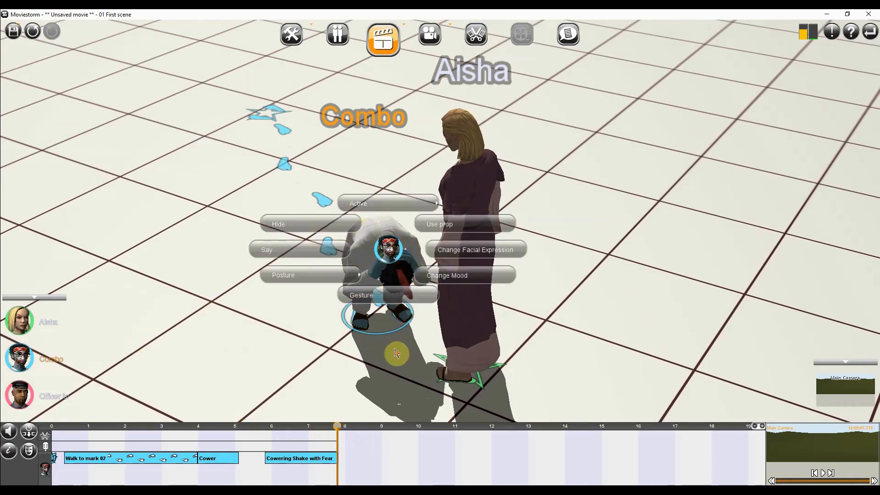
left_click(328, 280)
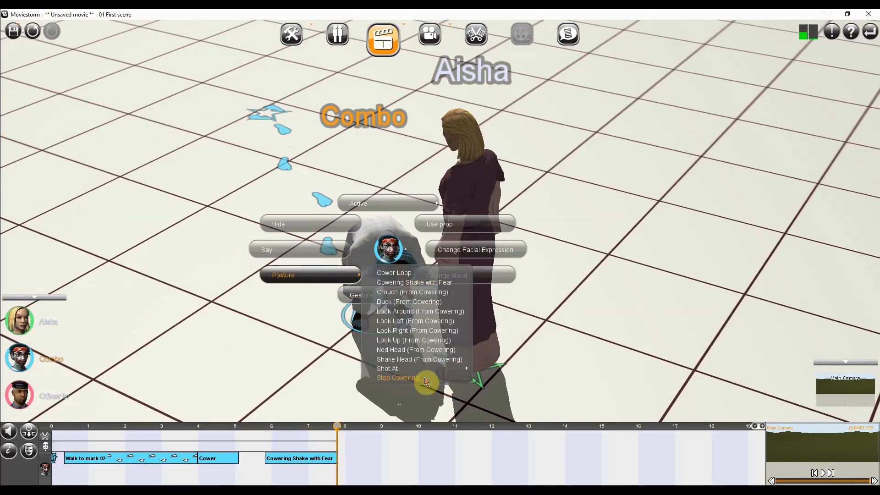
left_click(424, 383)
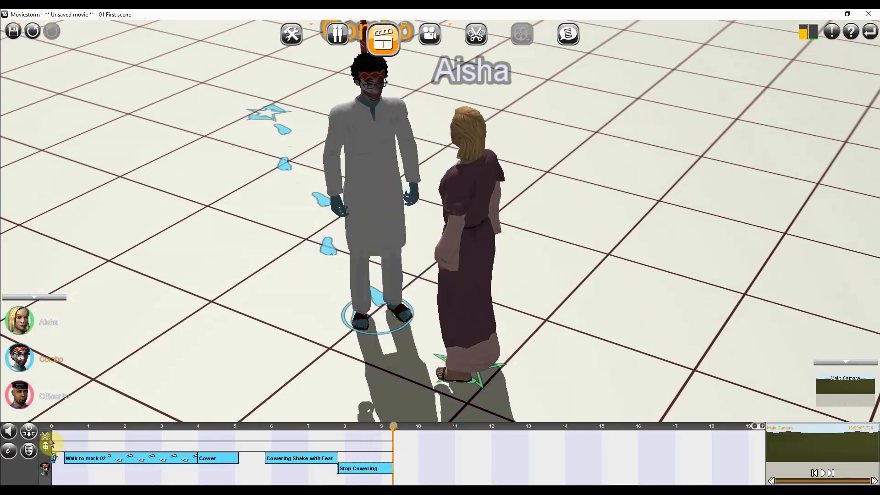
left_click_drag(66, 433, 396, 463)
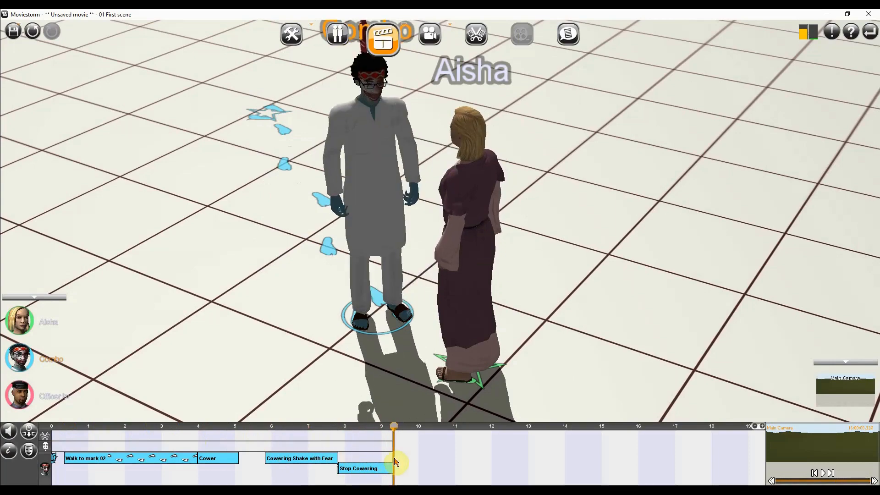
Have Aisha interact with Combo using Cuff Standing Prisoner from in front, starting when he has stopped cowering.
scroll(380, 217, "down", 1)
scroll(382, 219, "down", 5)
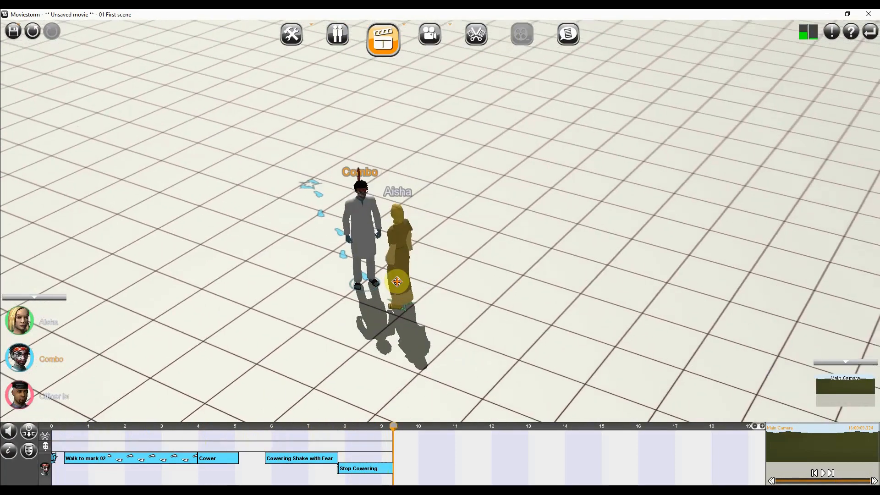
right_click_drag(393, 311, 496, 294)
scroll(487, 284, "up", 5)
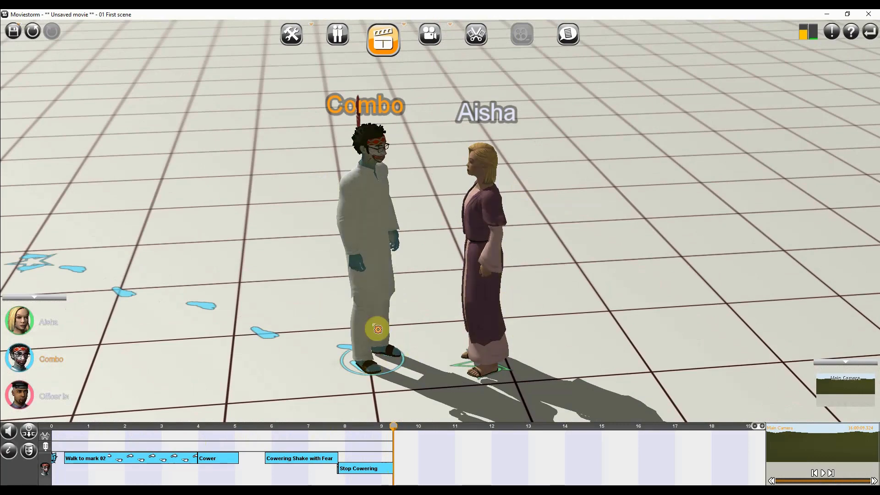
left_click(493, 238)
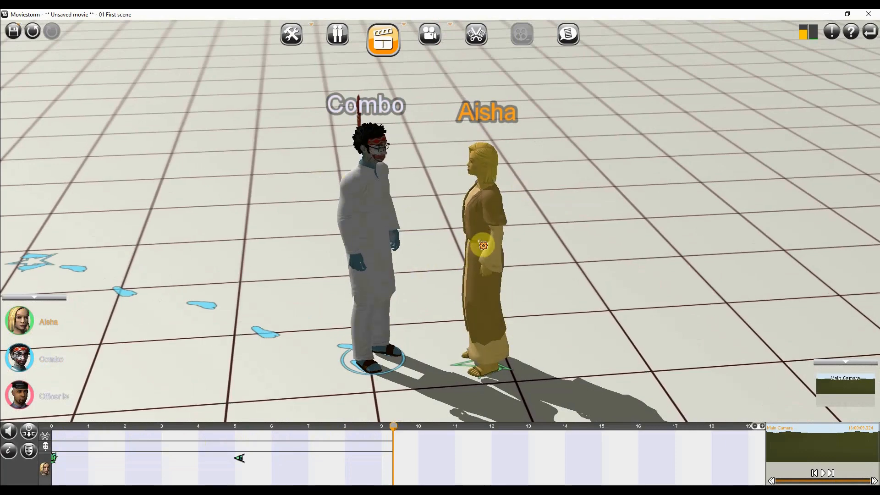
left_click(370, 196)
mouse_move(451, 199)
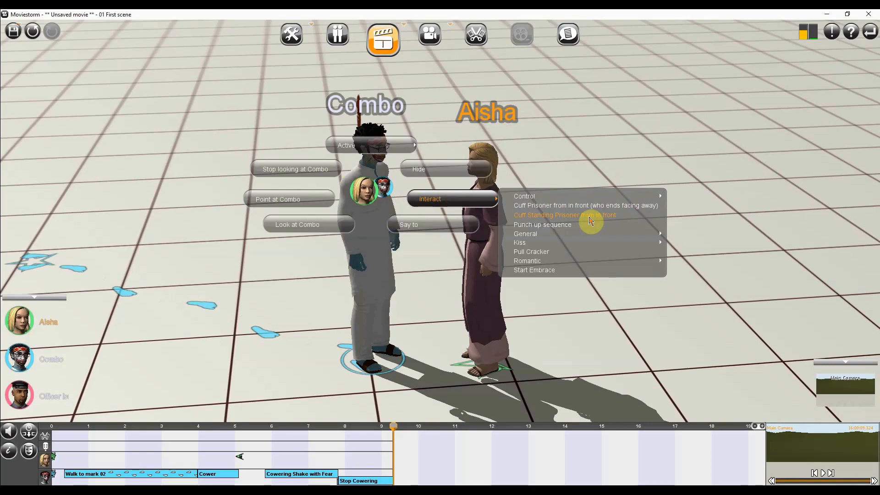
left_click(590, 215)
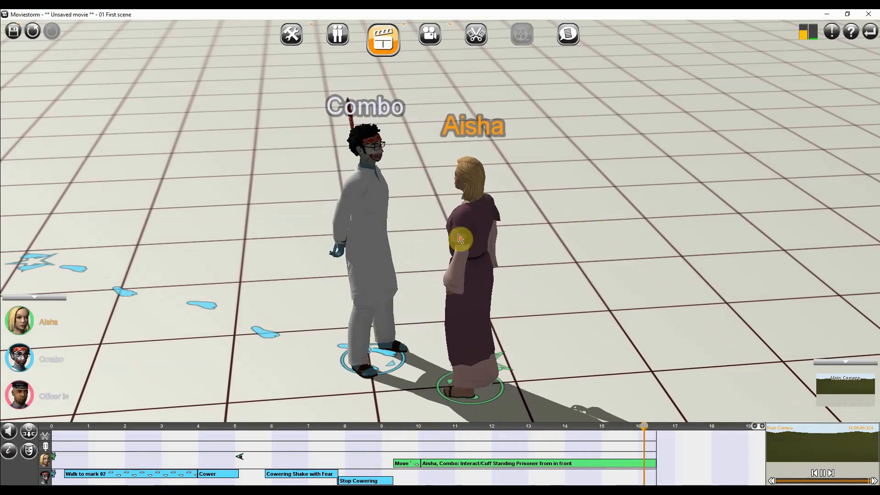
Scrub through the timeline to review the cuffing interaction between Aisha and Combo.
left_click_drag(389, 428, 193, 426)
left_click_drag(252, 427, 645, 455)
scroll(523, 220, "down", 5)
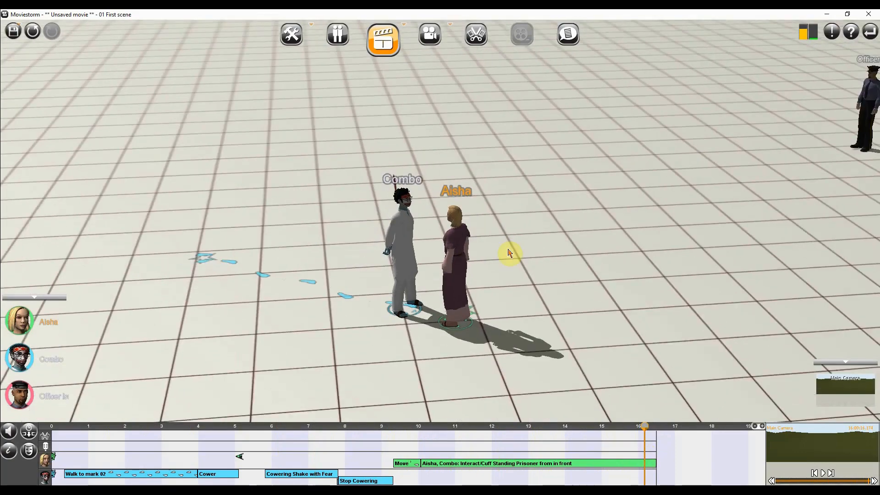
scroll(448, 295, "up", 3)
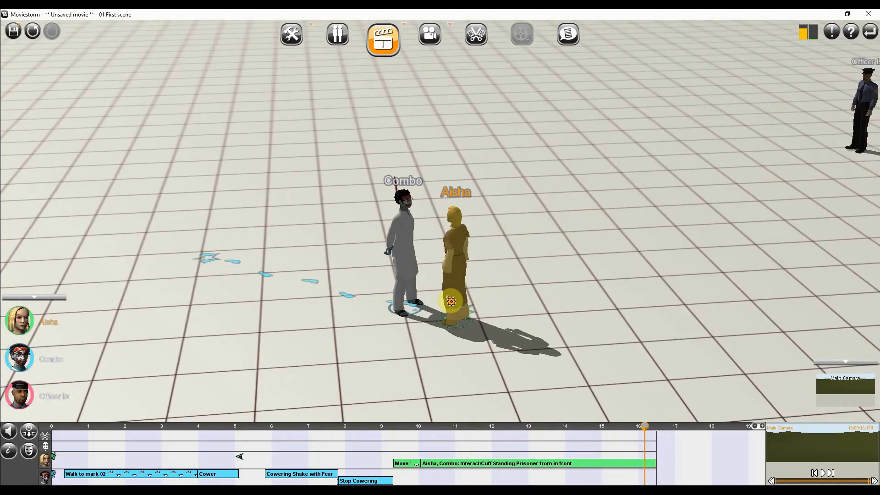
left_click_drag(649, 432, 400, 426)
left_click_drag(481, 463, 654, 480)
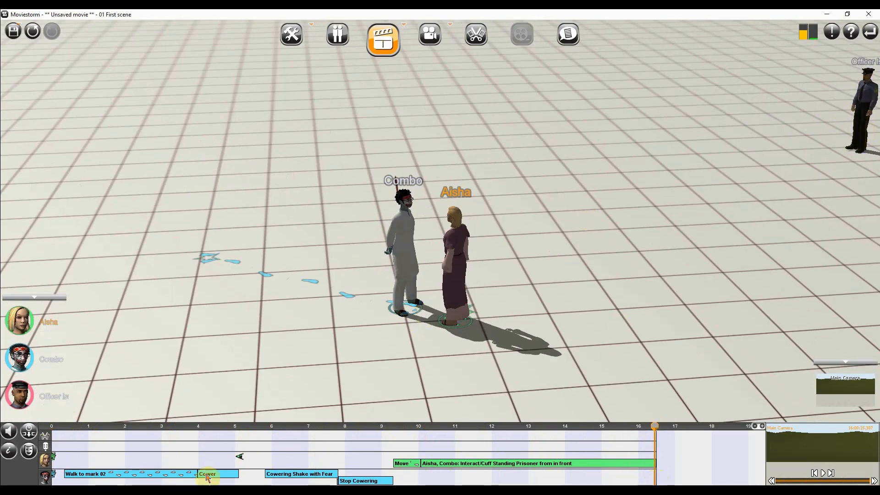
Move the officer's appearance marker to about 16 seconds and have him walk from there to beside Combo and Aisha.
left_click(21, 401)
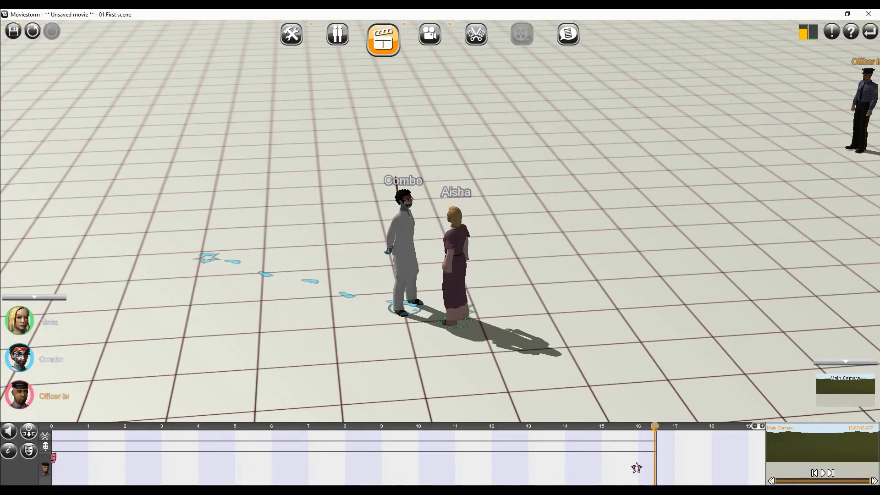
left_click_drag(655, 430, 638, 451)
mouse_move(486, 311)
right_mouse_down()
mouse_move(468, 296)
mouse_move(328, 300)
mouse_move(486, 297)
right_mouse_up()
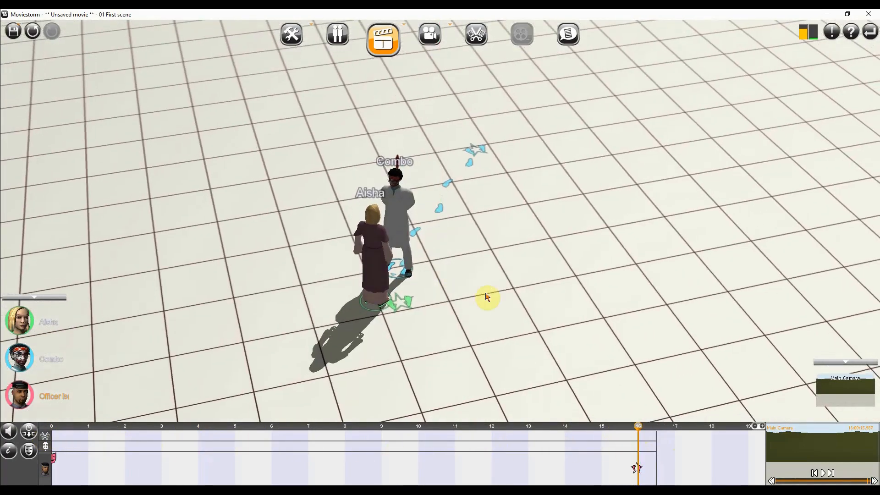
left_click(449, 287)
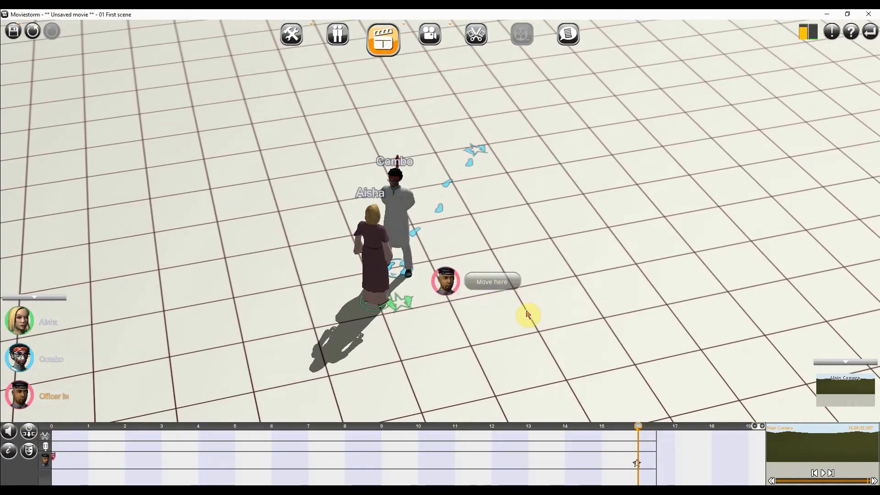
left_click(501, 283)
Customize the officer's walk to maximum speed and return the playhead to the start of the scene.
scroll(542, 278, "down", 5)
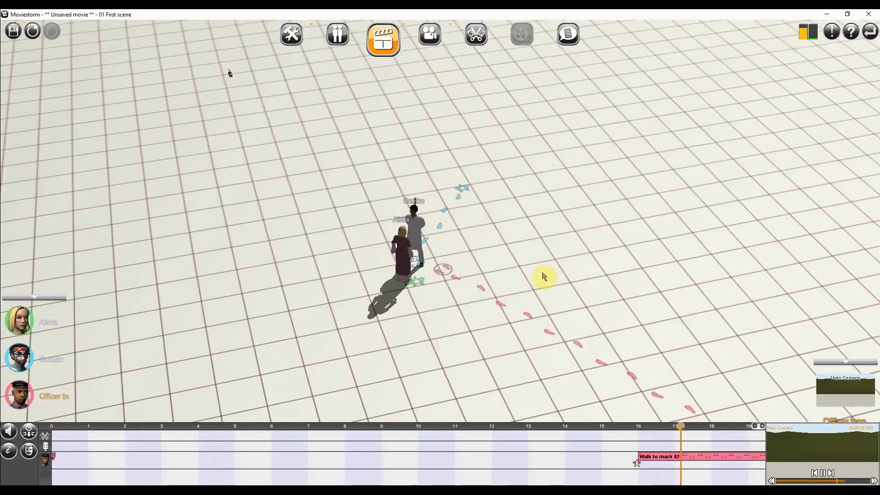
scroll(542, 280, "down", 4)
scroll(523, 297, "up", 5)
left_click_drag(523, 296, 393, 270)
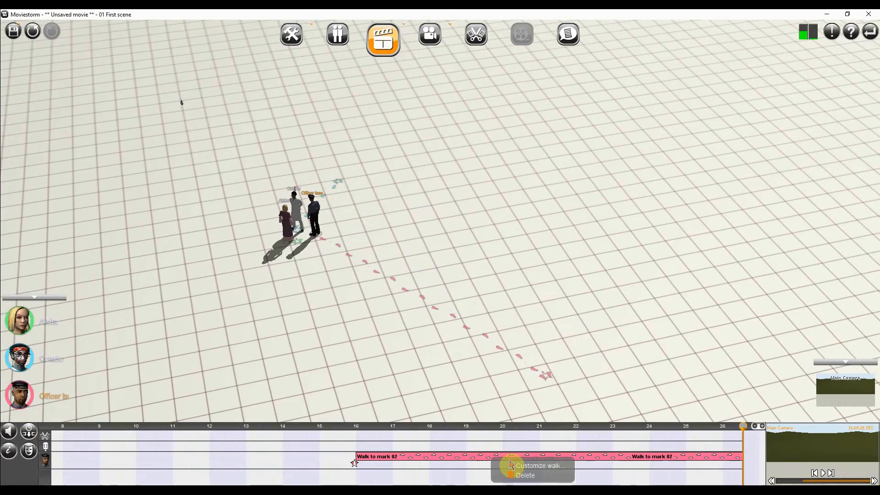
double_click(530, 466)
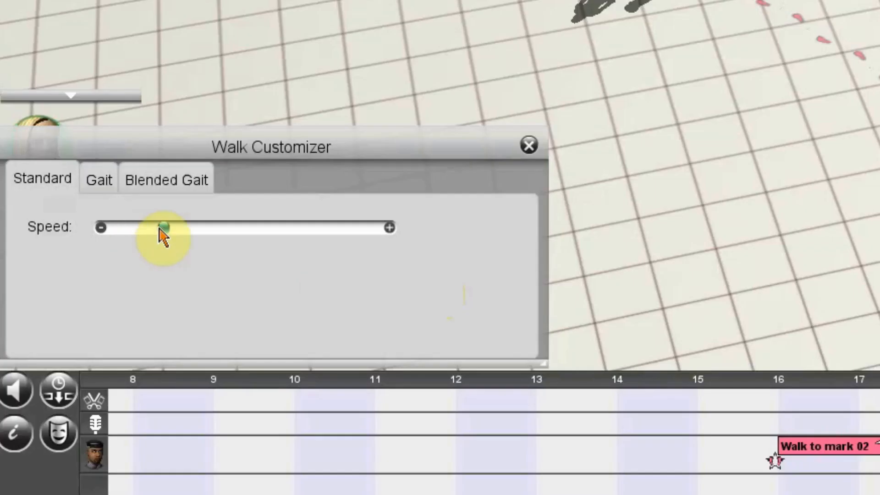
left_click_drag(168, 230, 389, 236)
left_click_drag(357, 428, 2, 429)
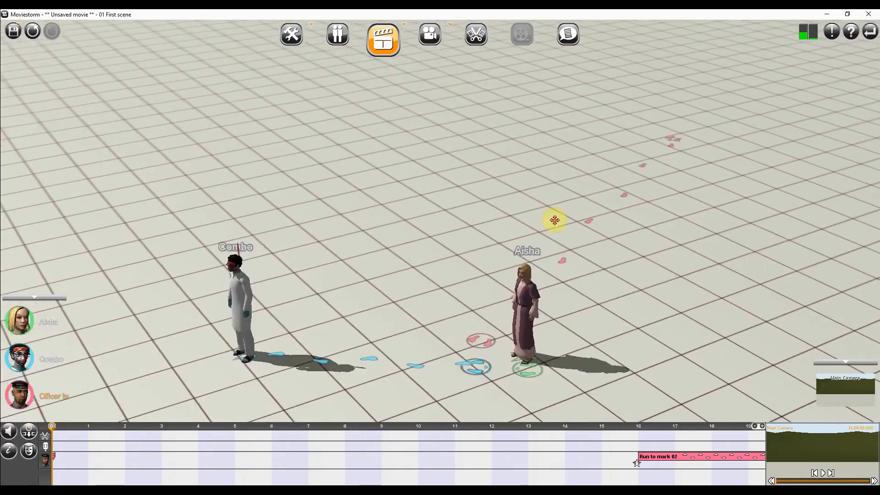
Change Combo's mood at about 19.7 seconds, when the officer arrives, setting the sad face and blink rate to maximum.
right_click_drag(554, 220, 485, 257)
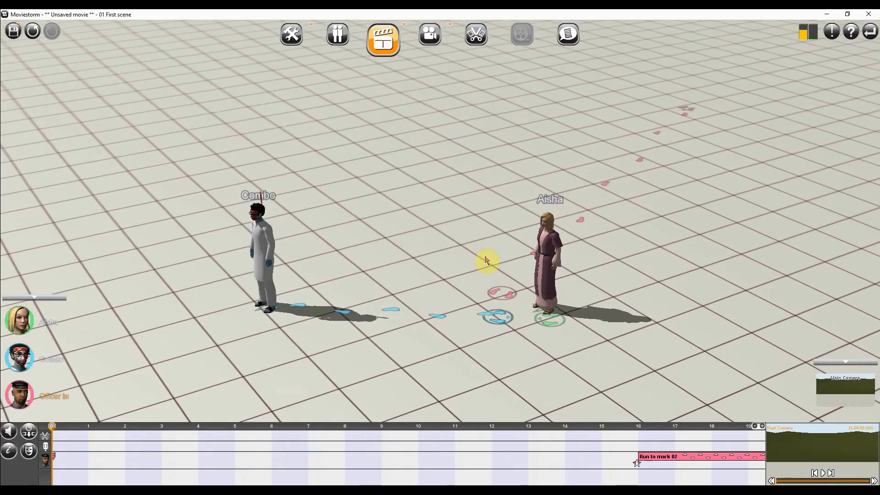
left_click_drag(57, 427, 604, 441)
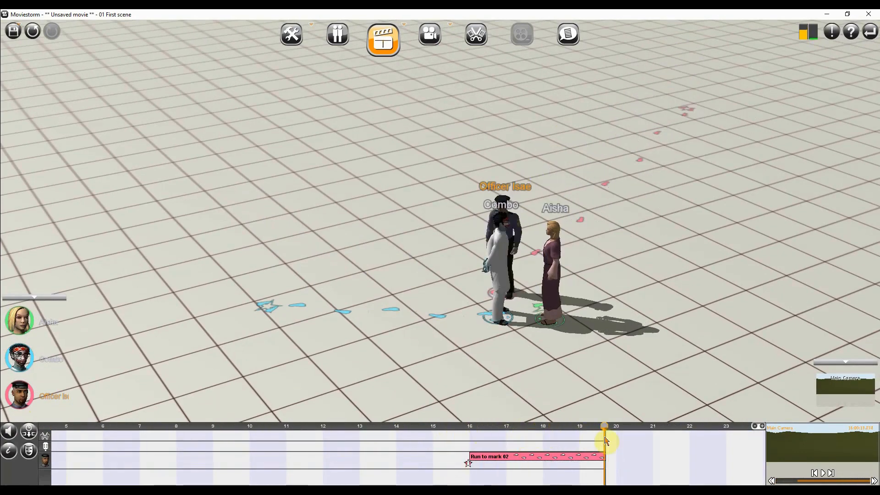
left_click(19, 358)
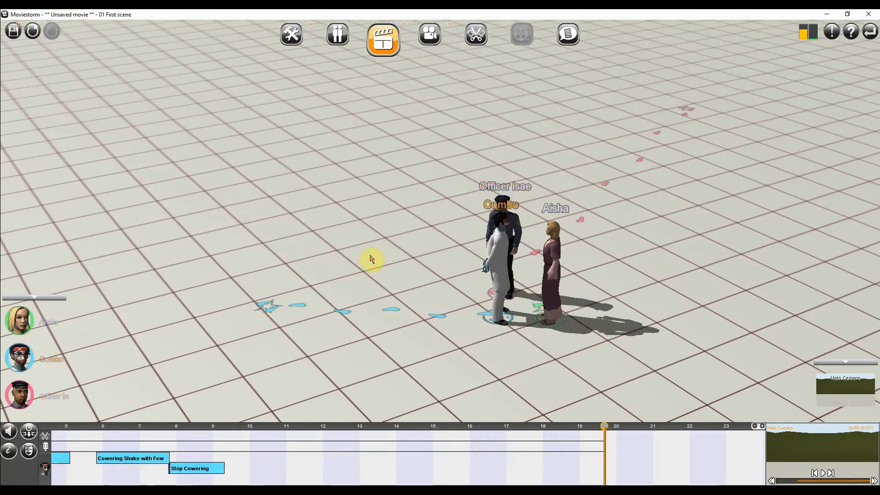
left_click(505, 258)
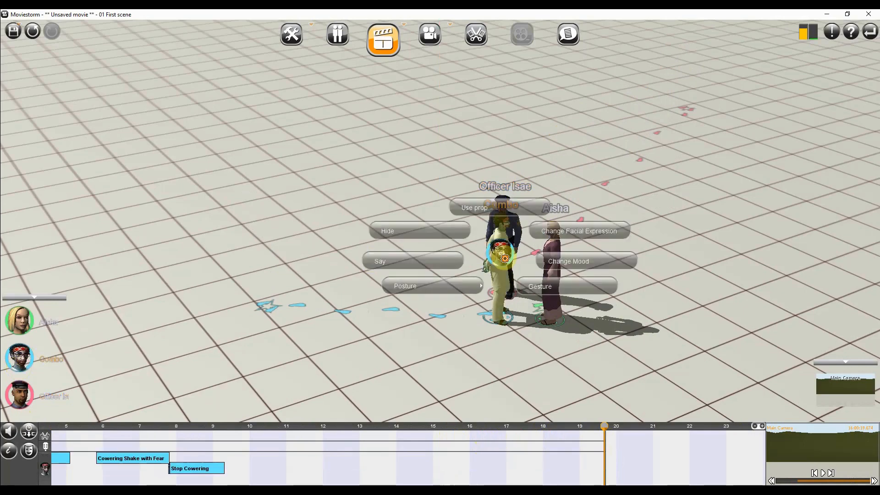
left_click(575, 267)
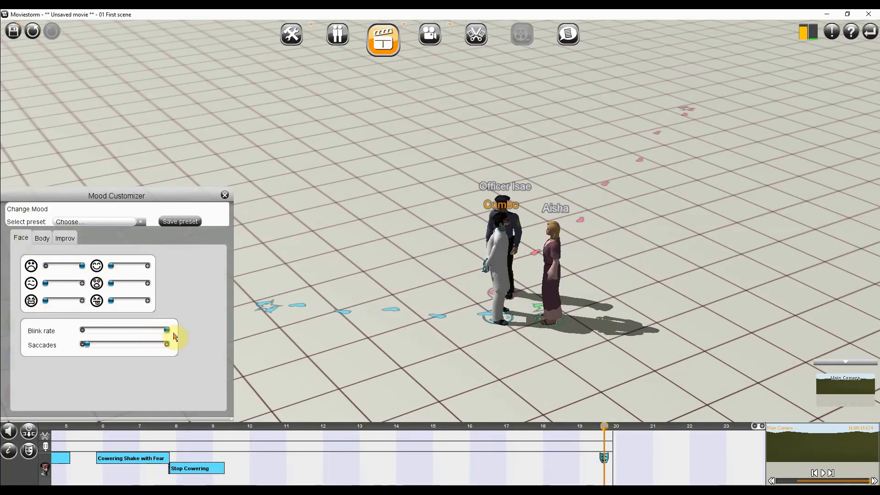
Set Combo's body mood to the maximum breathing rate and the mood_sad_03 basic posture.
left_click(42, 240)
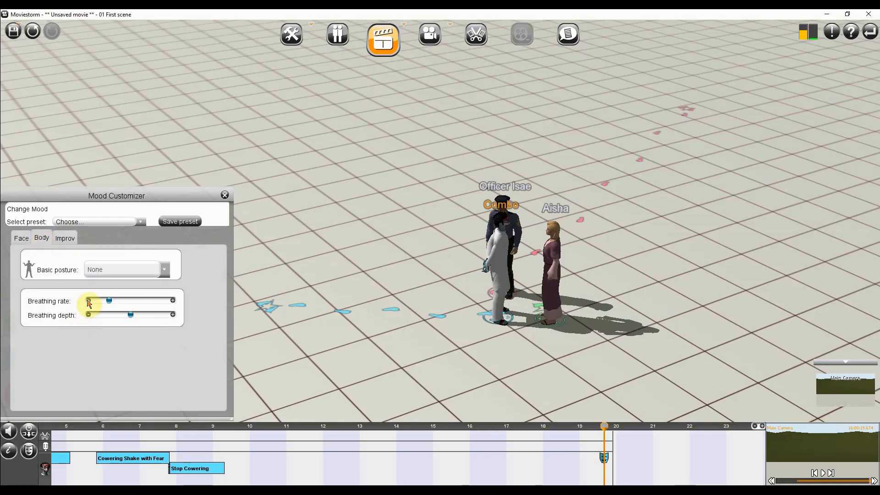
left_click_drag(130, 304, 178, 317)
left_click(153, 269)
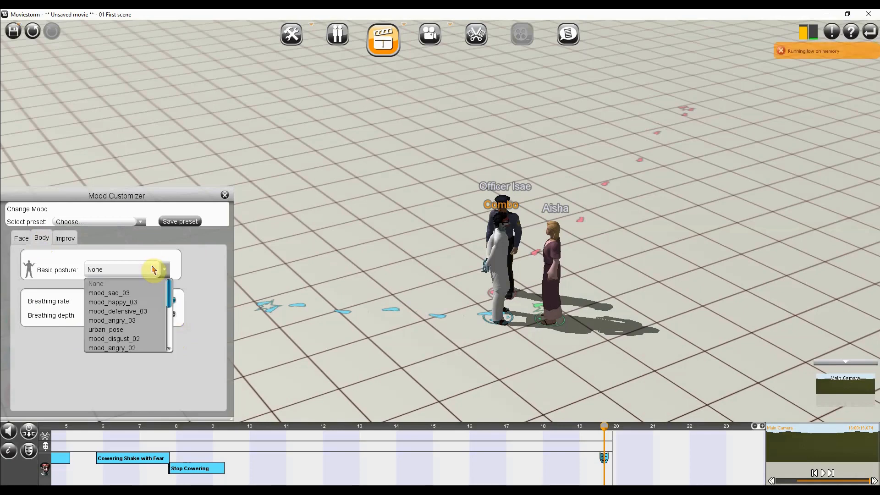
left_click(107, 294)
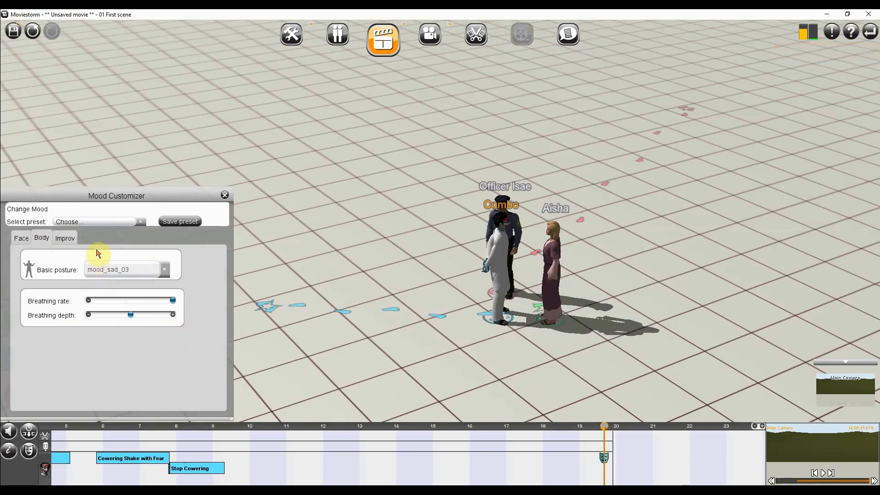
Raise the Sad level in Combo's mood improv settings to maximum.
left_click(67, 239)
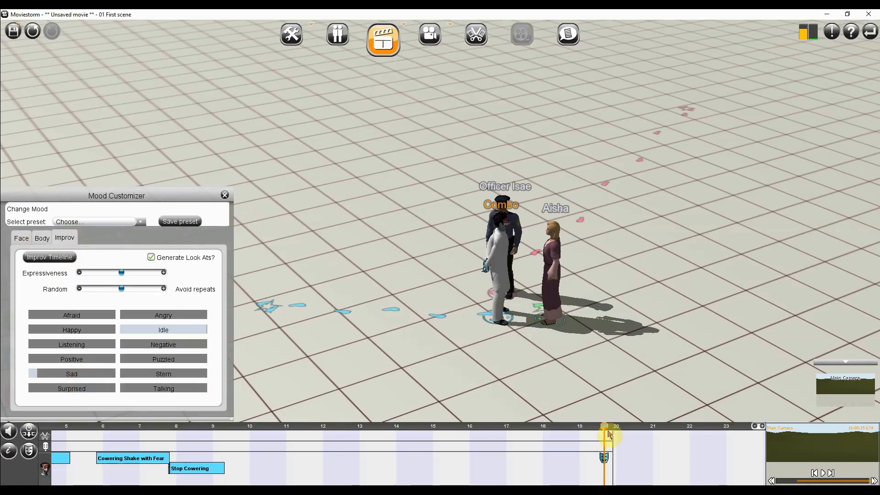
mouse_move(608, 433)
left_mouse_down()
mouse_move(452, 429)
mouse_move(609, 431)
left_mouse_up()
right_click_drag(641, 309, 573, 269)
left_click_drag(507, 275, 588, 341)
scroll(495, 247, "up", 10)
left_click_drag(611, 428, 616, 452)
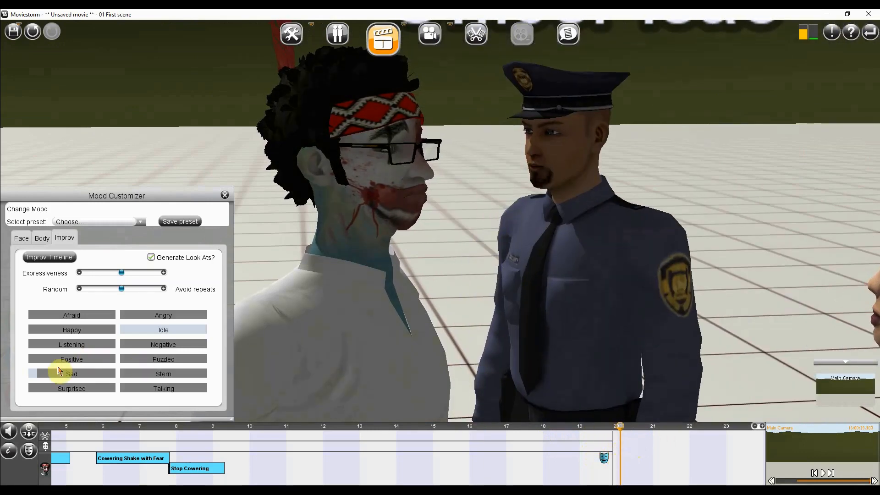
left_click_drag(43, 375, 111, 387)
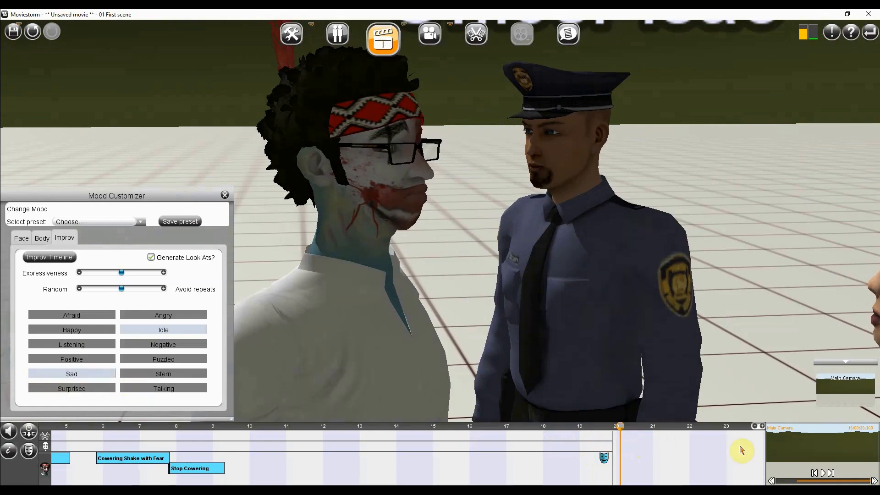
Examine Combo's sad mood close up beside Aisha and the officer just after 20 seconds.
mouse_move(621, 433)
left_mouse_down()
mouse_move(581, 438)
mouse_move(624, 442)
left_mouse_up()
left_click_drag(521, 261, 384, 264)
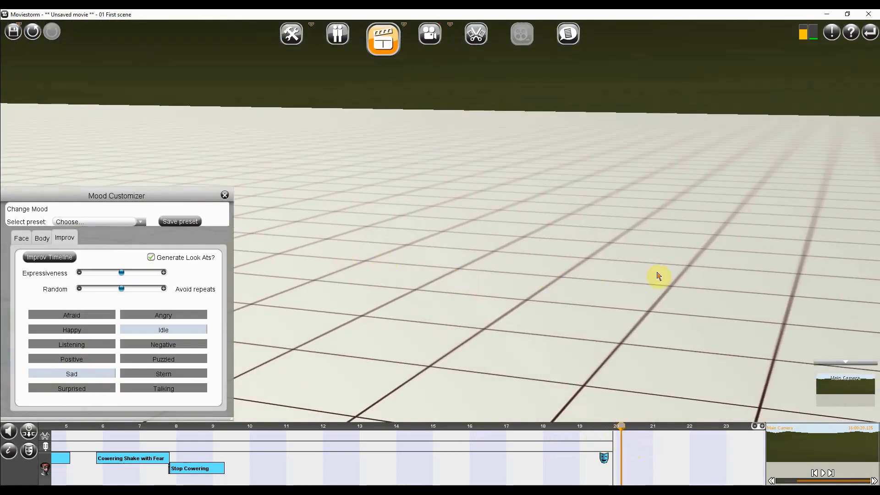
scroll(571, 288, "down", 6)
left_click_drag(546, 297, 503, 293)
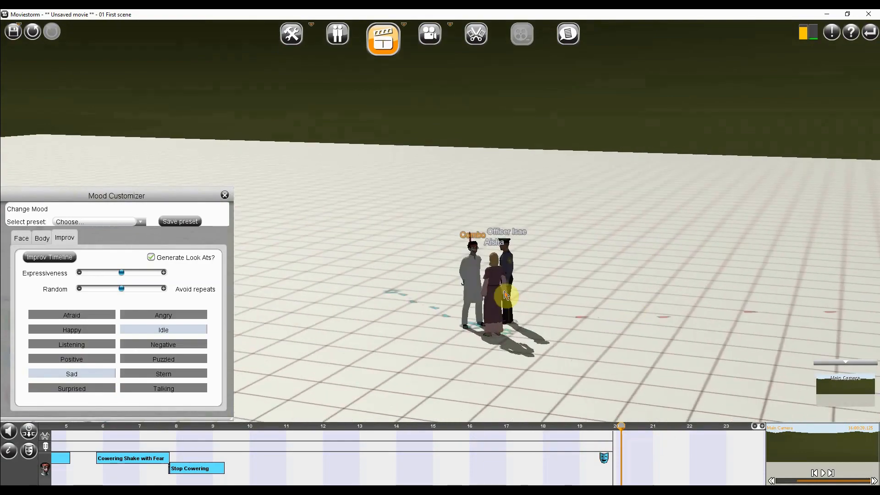
scroll(514, 275, "up", 5)
scroll(518, 278, "up", 4)
left_click_drag(725, 315, 680, 312)
right_click_drag(617, 303, 811, 276)
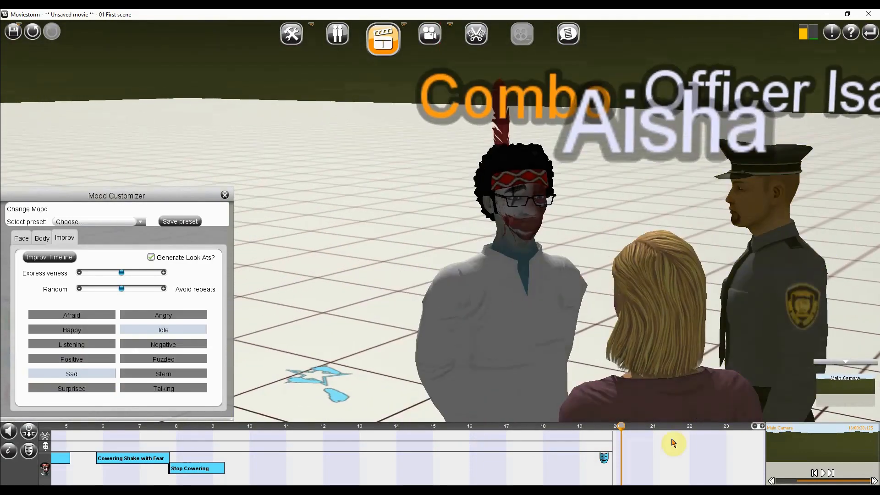
Lower the Idle level in Combo's mood improv settings to zero, leaving only Sad active.
mouse_move(621, 432)
left_mouse_down()
mouse_move(536, 433)
mouse_move(643, 430)
mouse_move(615, 430)
mouse_move(624, 430)
left_mouse_up()
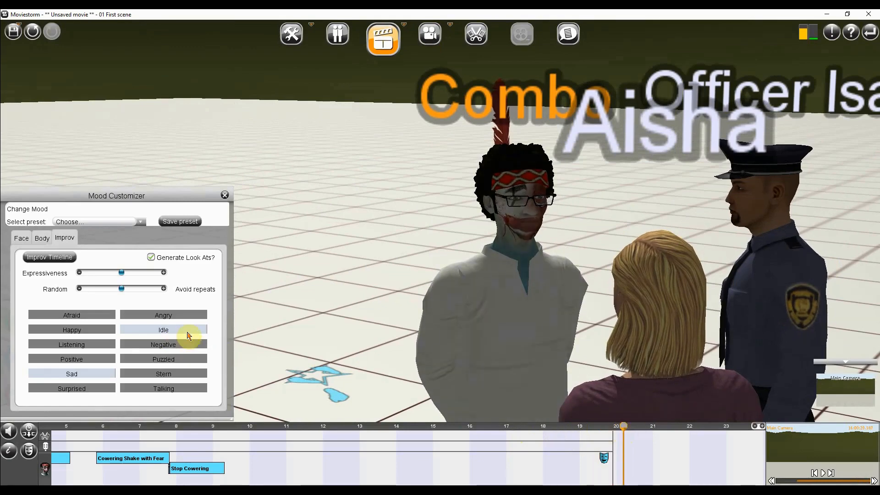
left_click_drag(203, 332, 165, 332)
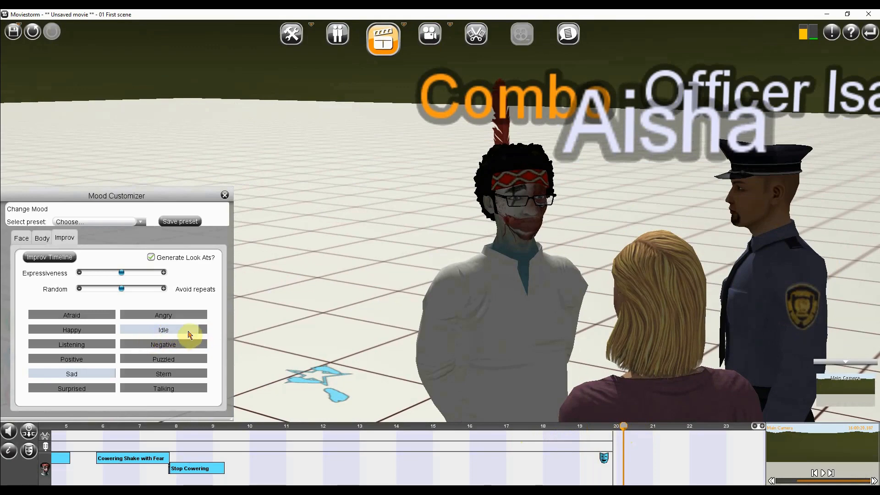
left_click_drag(199, 335, 118, 338)
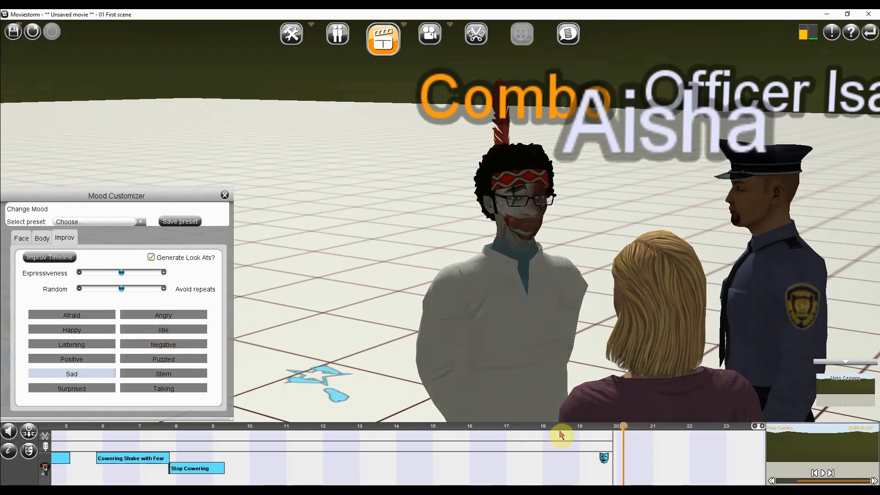
right_click_drag(525, 244, 597, 236)
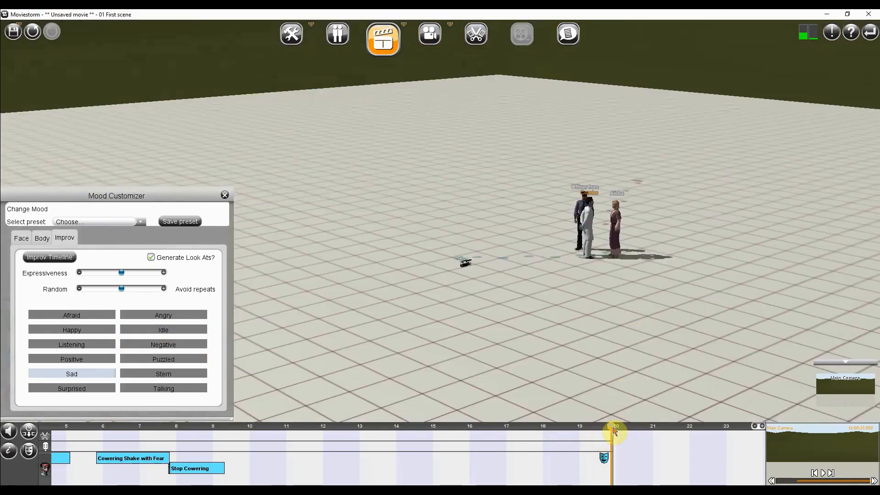
Return the playhead to about 19.8 seconds and close Combo's mood customizer.
mouse_move(614, 431)
left_mouse_down()
mouse_move(507, 432)
mouse_move(607, 428)
left_mouse_up()
scroll(476, 289, "up", 3)
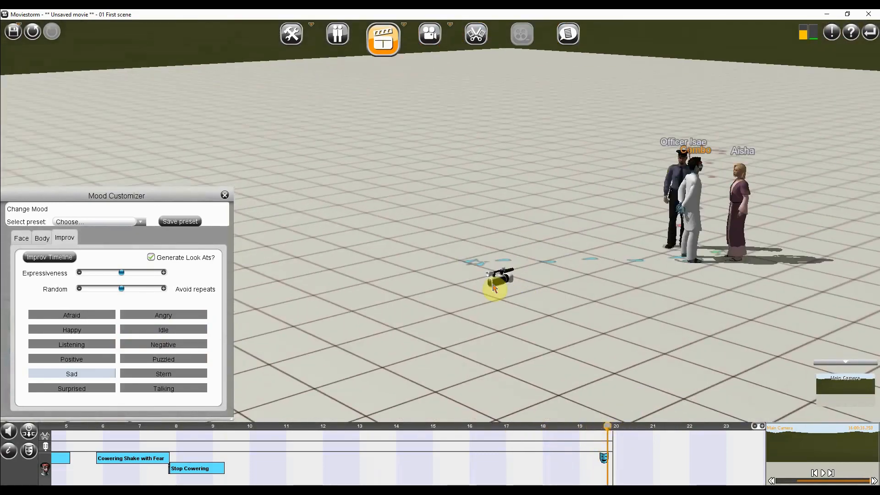
scroll(631, 358, "up", 3)
scroll(706, 289, "down", 3)
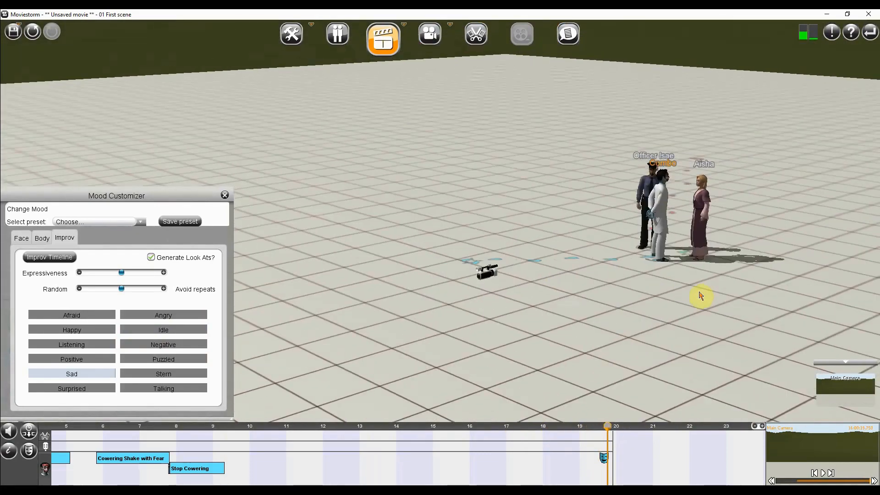
scroll(698, 295, "down", 3)
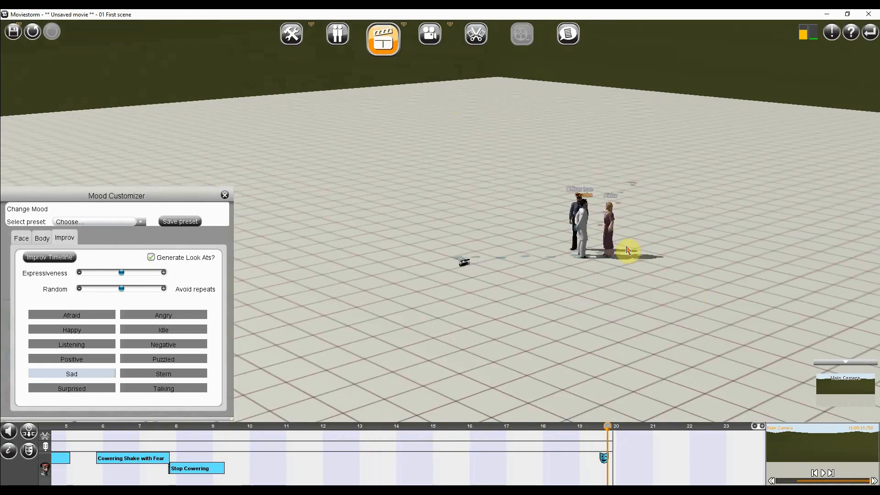
left_click_drag(621, 309, 521, 324)
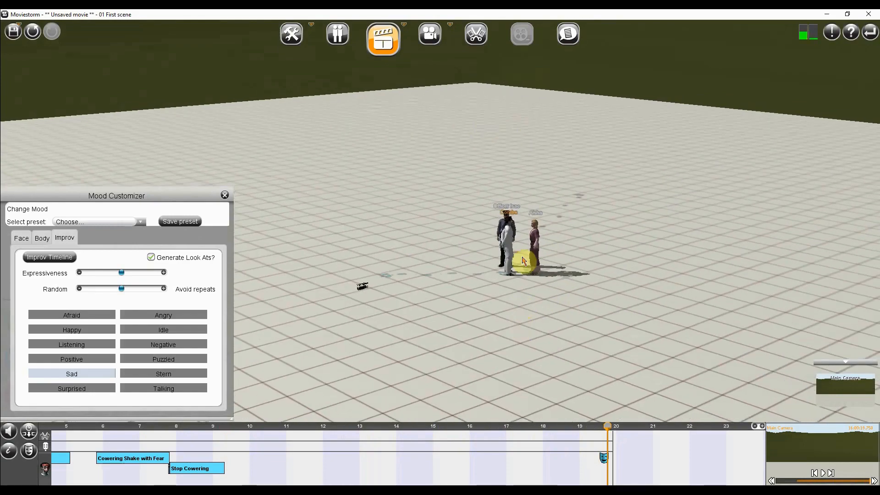
scroll(527, 263, "up", 3)
right_click_drag(627, 306, 486, 326)
scroll(591, 290, "up", 3)
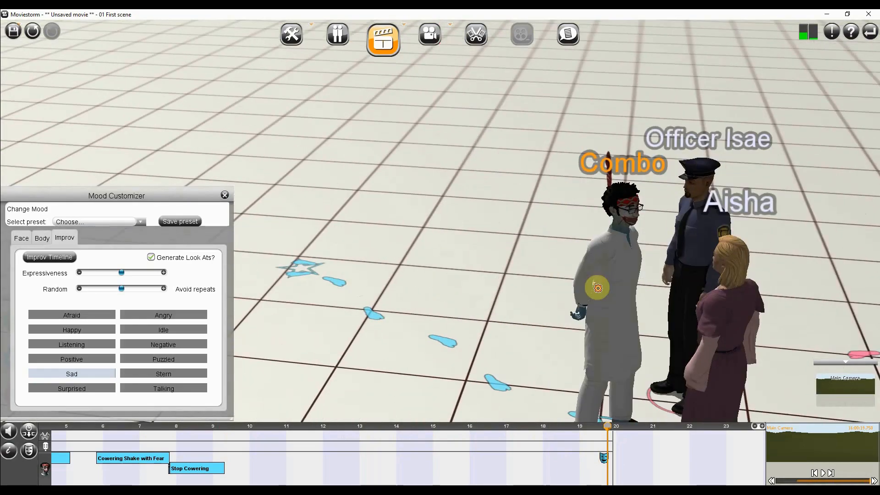
left_click(626, 262)
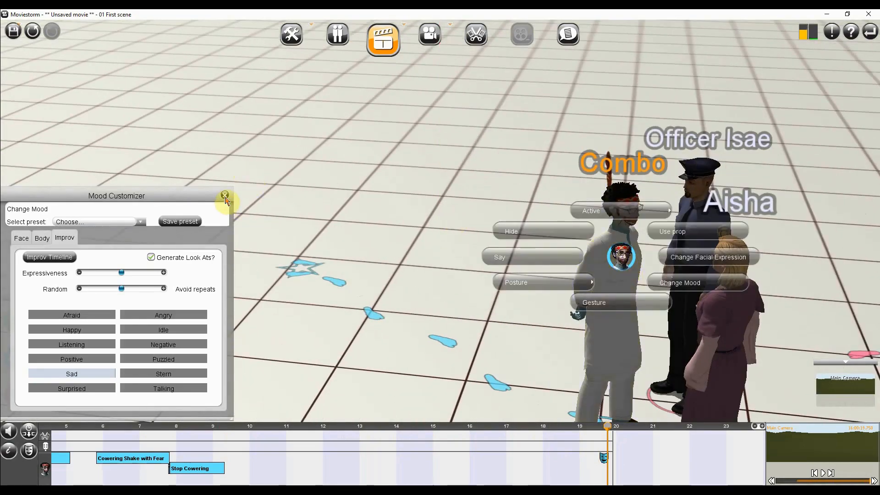
left_click(224, 195)
Have Combo say "I hate you" at the playhead, using generated text-to-speech audio.
left_click(625, 261)
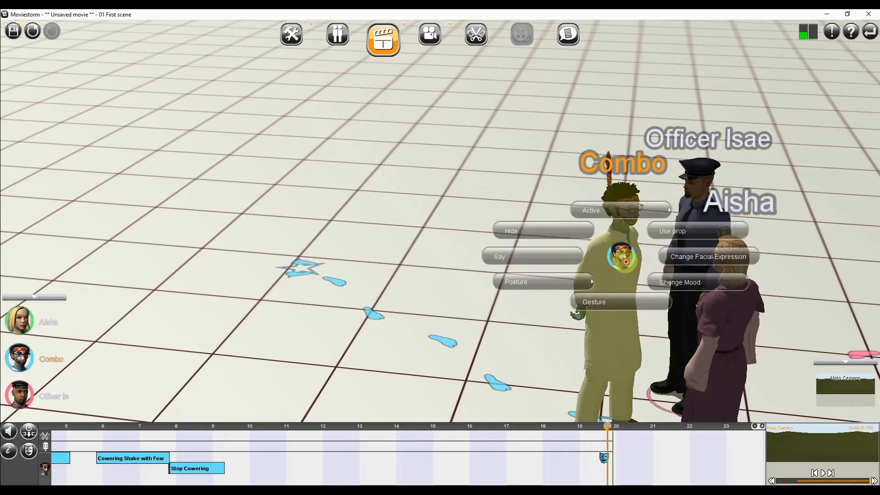
left_click(533, 262)
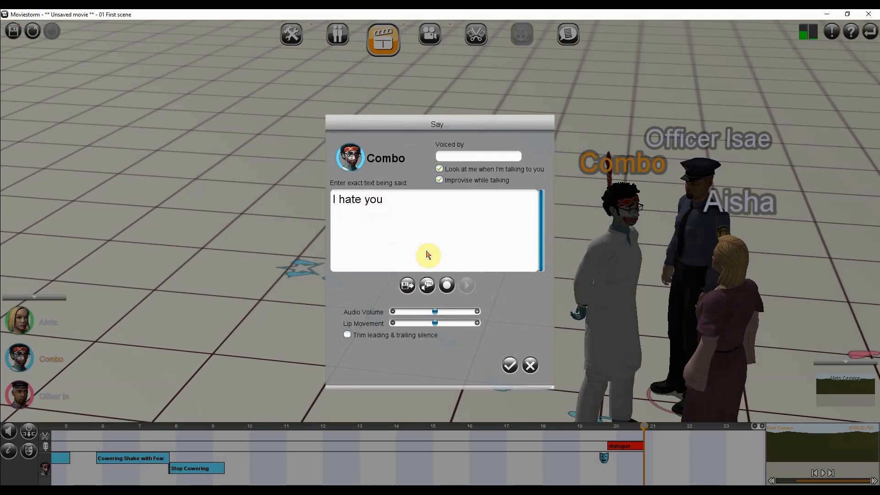
left_click(429, 287)
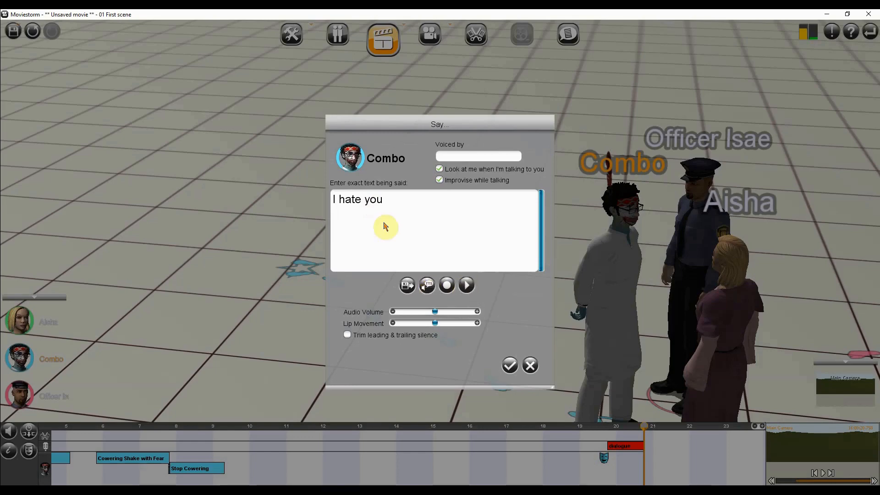
left_click(510, 367)
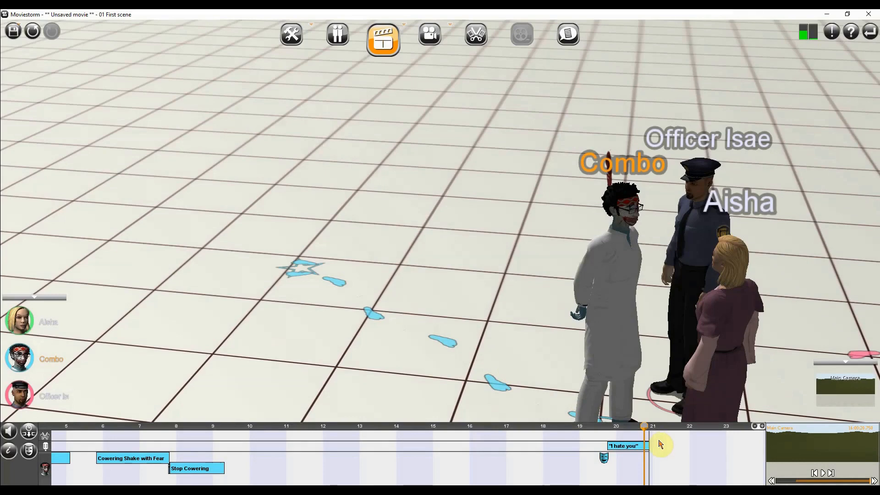
Scrub through Combo's spoken line and examine his face and lip movement close up.
mouse_move(646, 433)
left_mouse_down()
mouse_move(603, 428)
mouse_move(648, 430)
left_mouse_up()
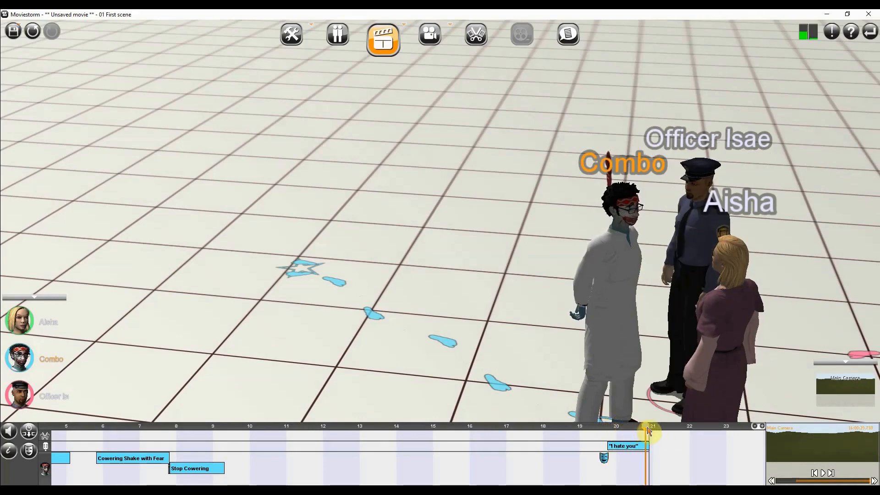
scroll(658, 256, "up", 5)
right_click_drag(740, 291, 587, 273)
right_click_drag(490, 274, 586, 281)
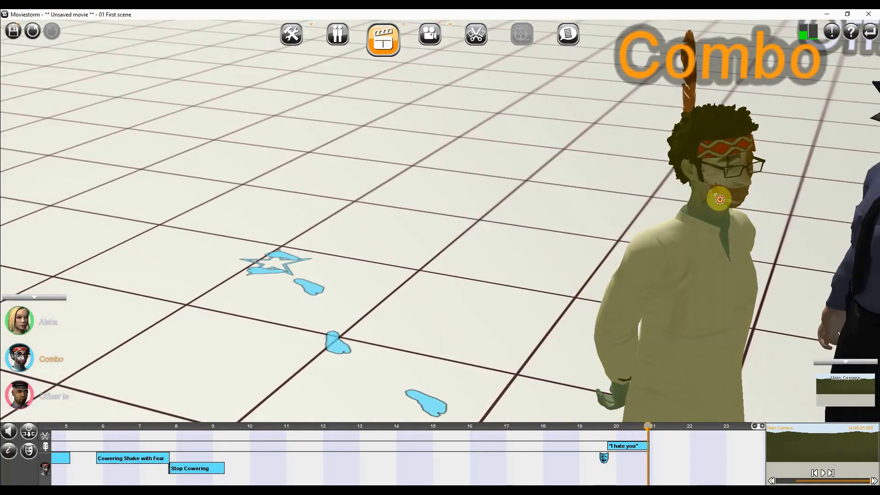
scroll(720, 199, "up", 2)
right_click_drag(720, 199, 631, 202)
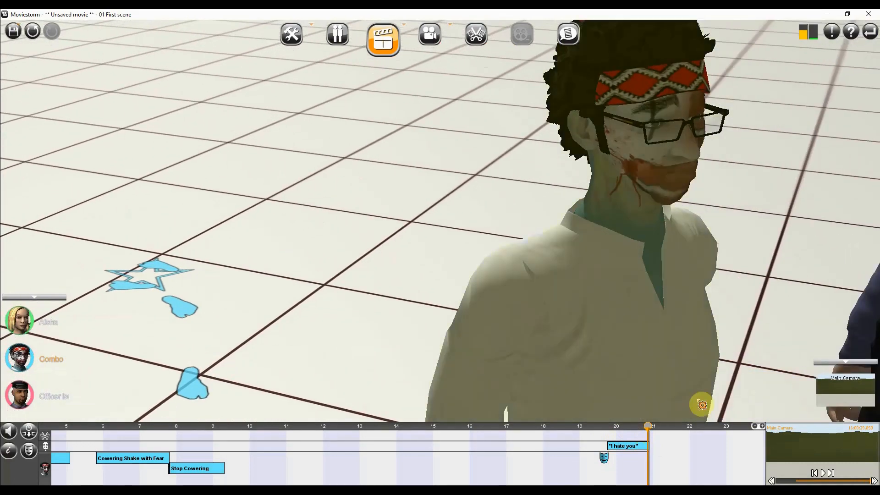
left_click_drag(624, 434, 662, 430)
right_click_drag(813, 285, 875, 298)
scroll(639, 269, "down", 5)
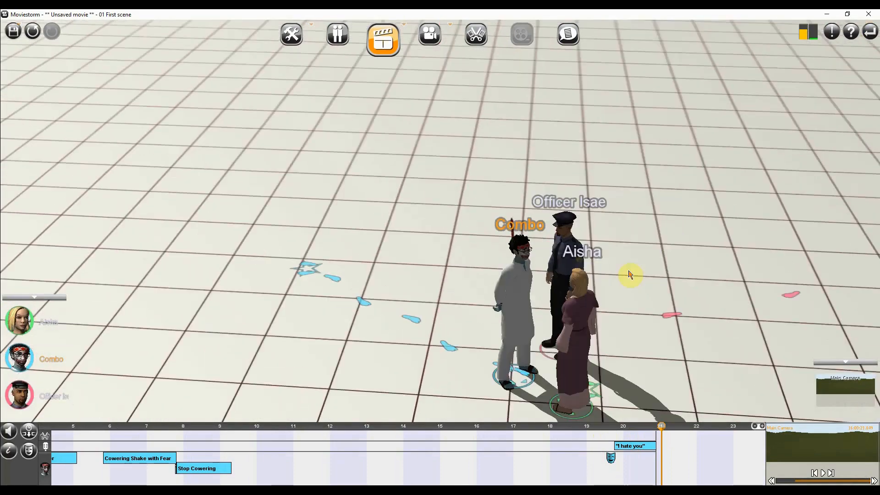
Have Aisha say "Same to you" right after Combo's line, using generated text-to-speech audio.
left_click_drag(607, 293, 497, 270)
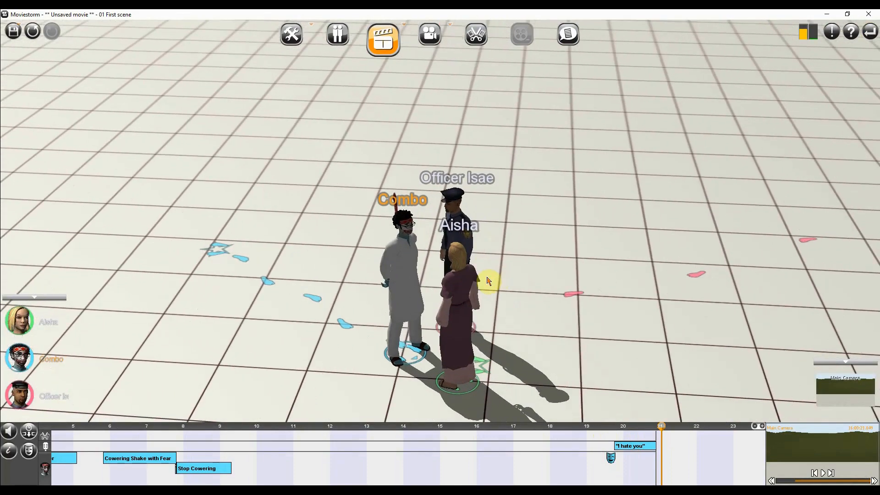
left_click(20, 321)
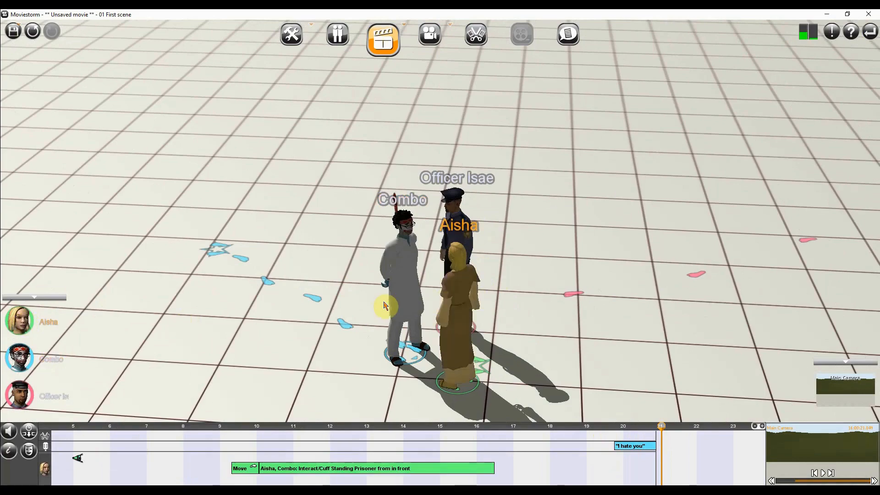
right_click_drag(360, 354, 669, 204)
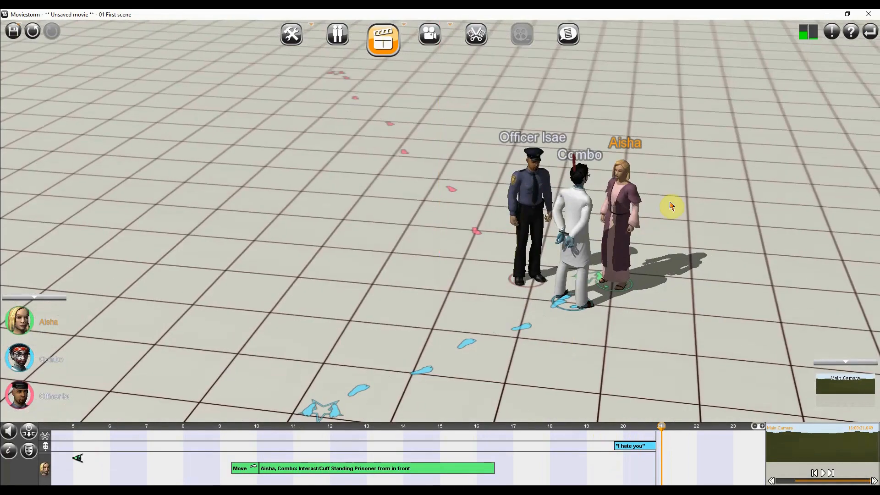
left_click(625, 177)
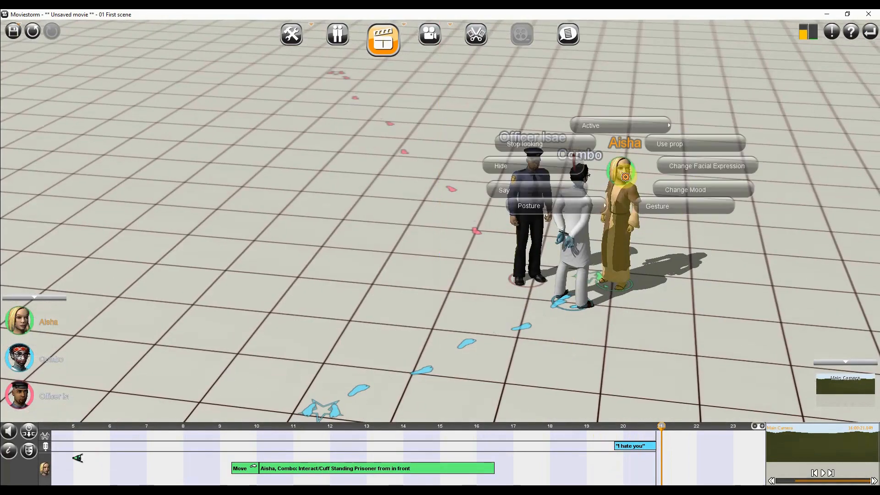
left_click(522, 192)
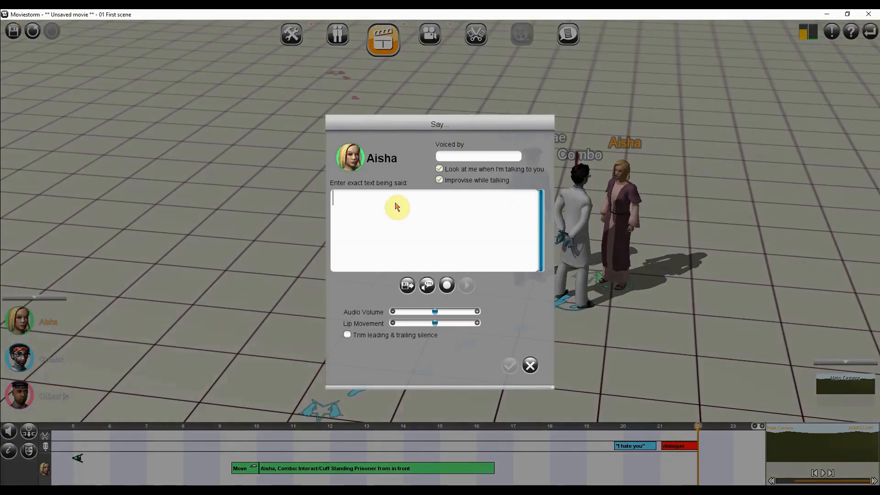
type("Sa")
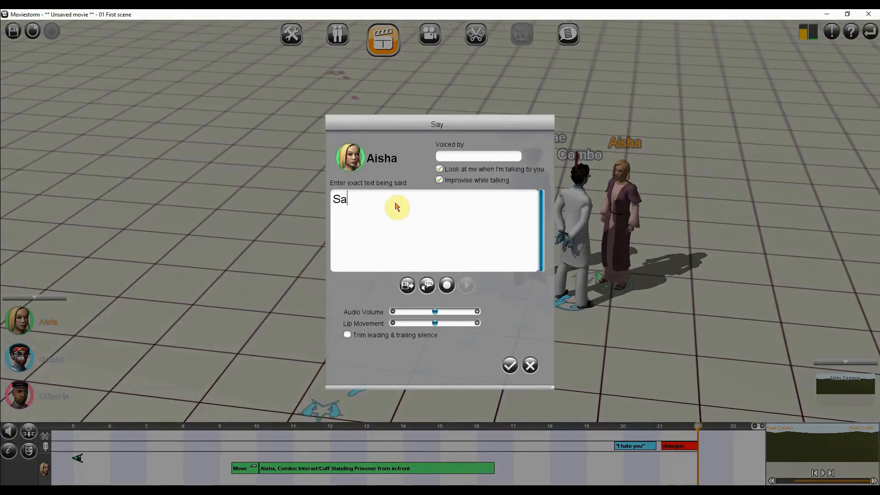
type("me to you")
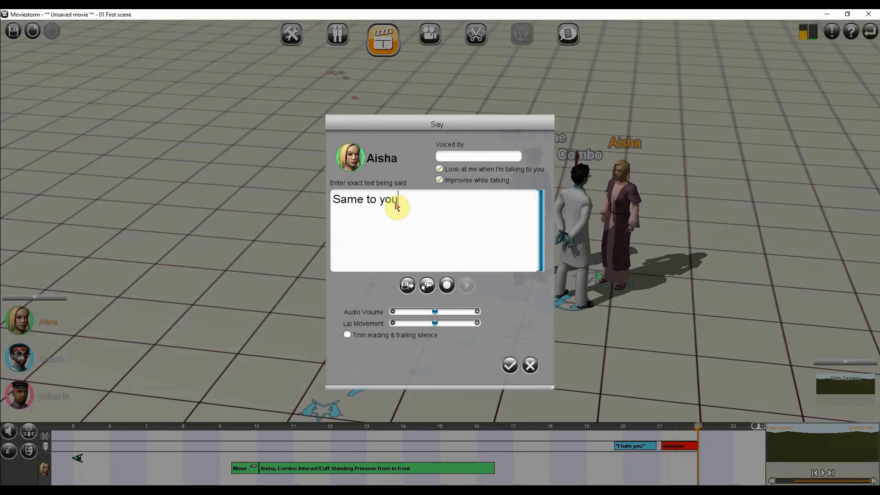
left_click(427, 285)
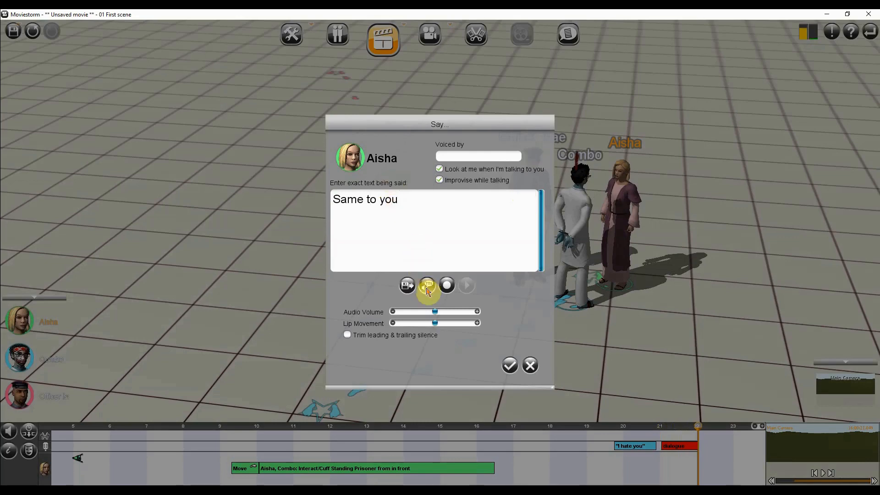
left_click(510, 365)
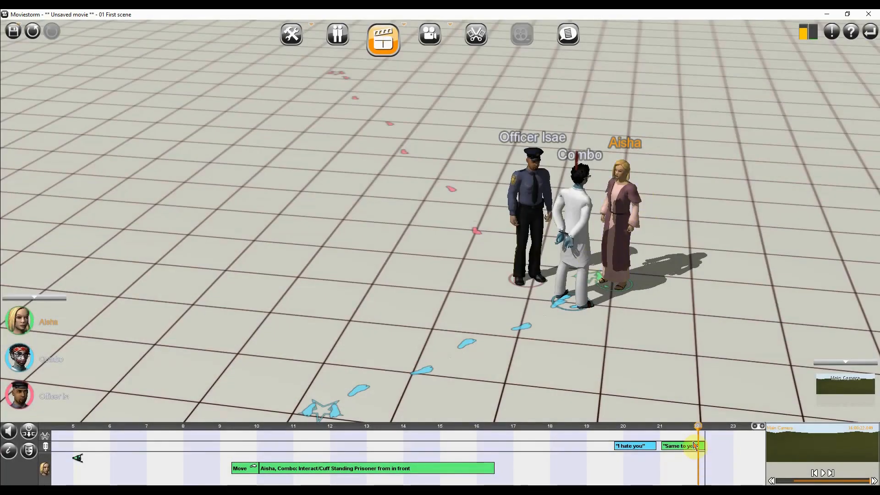
Add a mood change for Aisha at about 21.6 seconds, during her "Same to you" line.
mouse_move(697, 426)
left_mouse_down()
mouse_move(621, 428)
mouse_move(706, 424)
left_mouse_up()
scroll(654, 157, "up", 6)
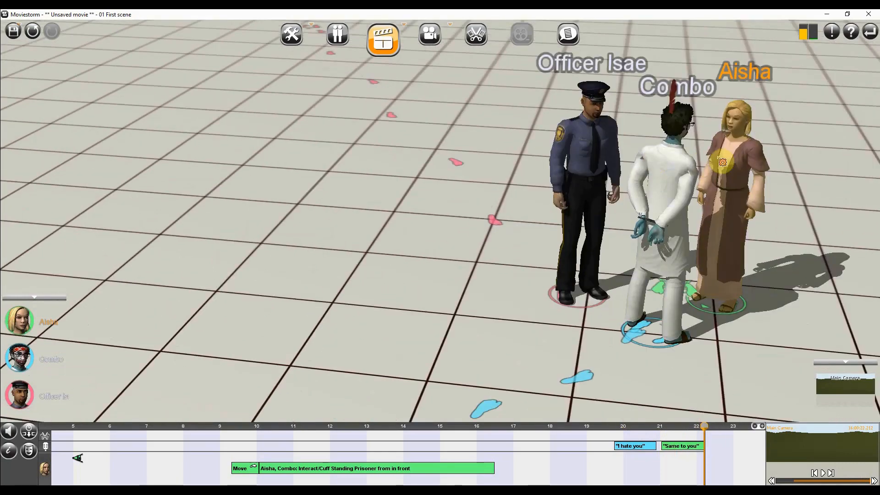
scroll(787, 186, "down", 1)
middle_click_drag(786, 186, 545, 263)
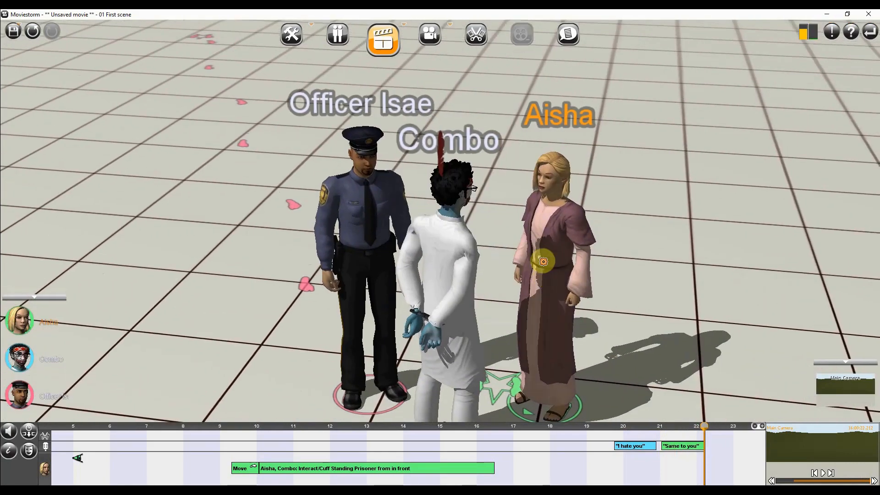
scroll(544, 263, "up", 1)
left_click_drag(621, 428, 683, 428)
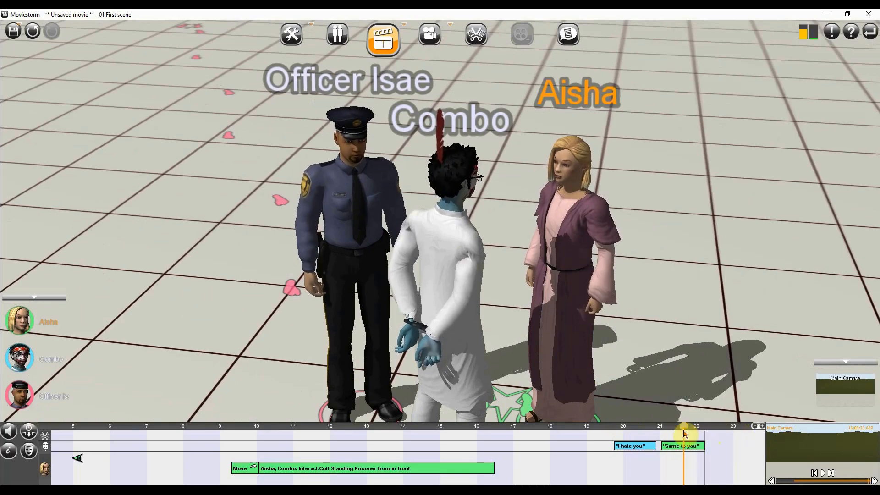
left_click(575, 220)
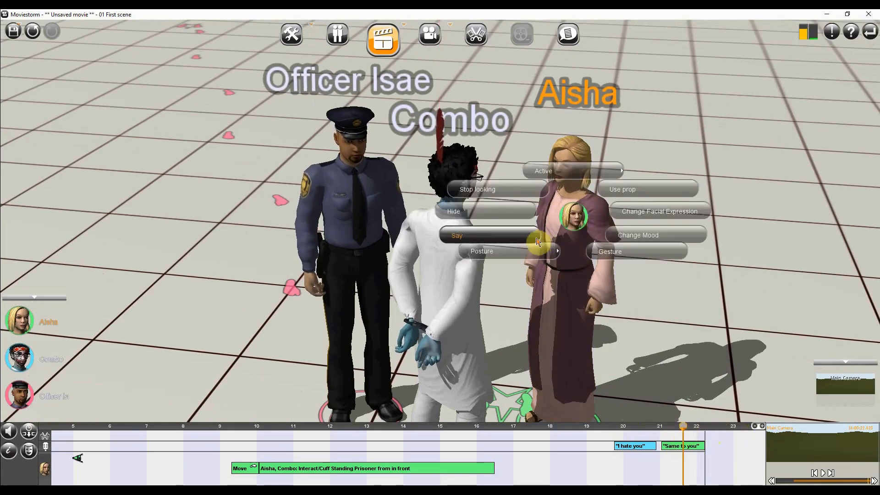
left_click(648, 238)
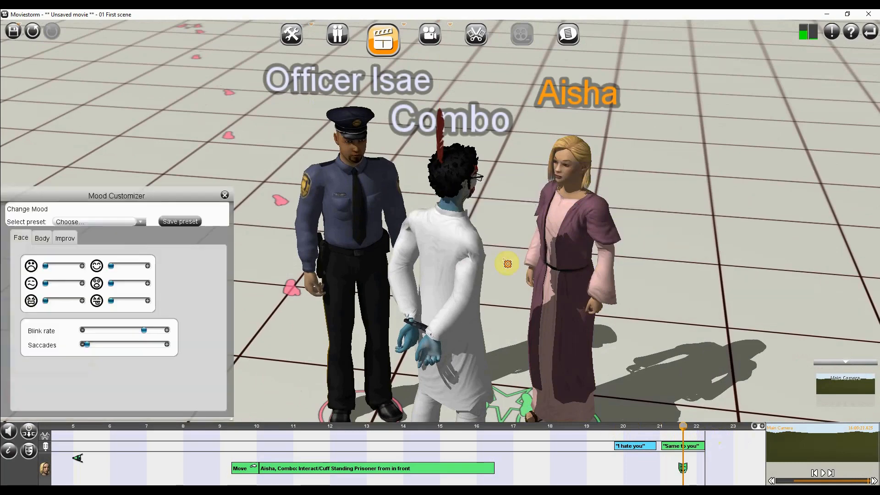
Set Aisha's mood improv levels to zero Idle and full Angry, and return the playhead to about 19.5 seconds.
left_click(65, 237)
left_click(199, 330)
left_click(192, 329)
left_click(177, 328)
left_click(119, 330)
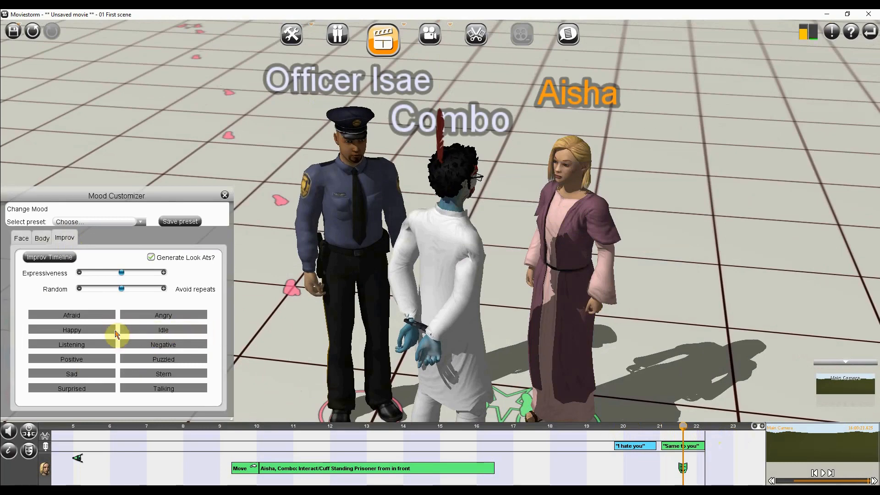
left_click(163, 316)
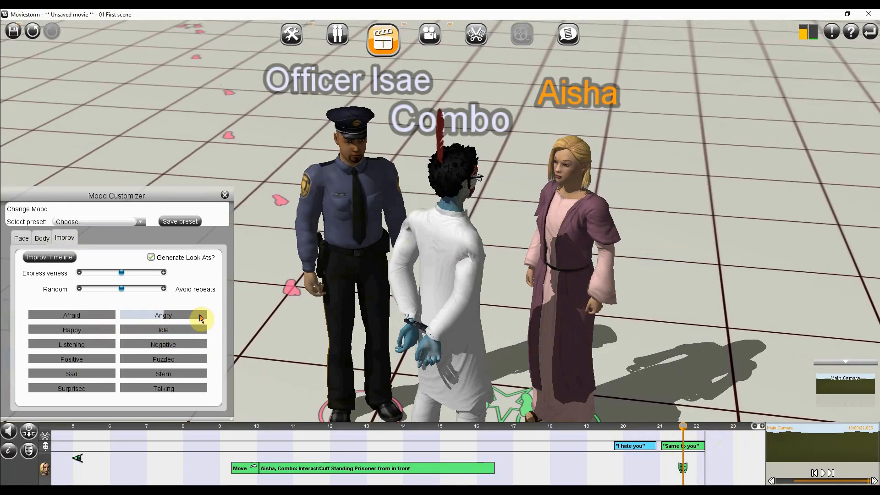
left_click(182, 316)
left_click_drag(179, 315, 215, 321)
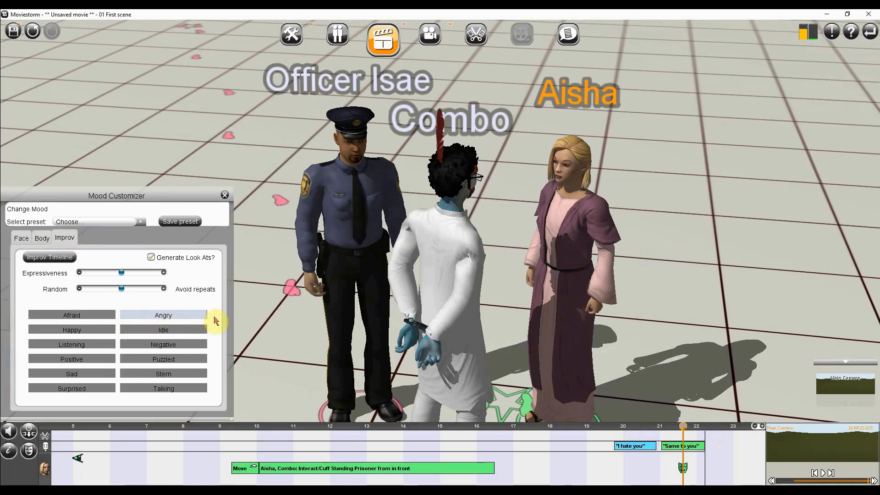
left_click_drag(683, 426, 605, 435)
scroll(575, 340, "down", 5)
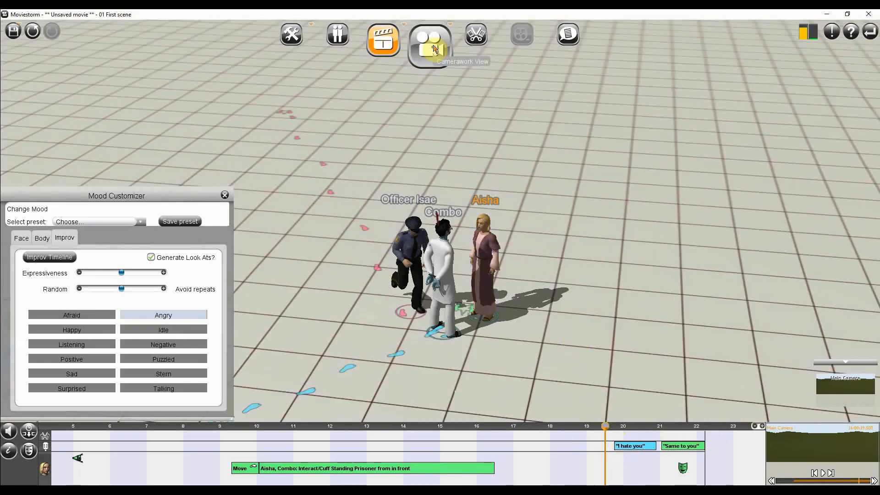
Look at the scene in the Camerawork View and return to the Director's View, dismissing both introductions.
left_click(434, 49)
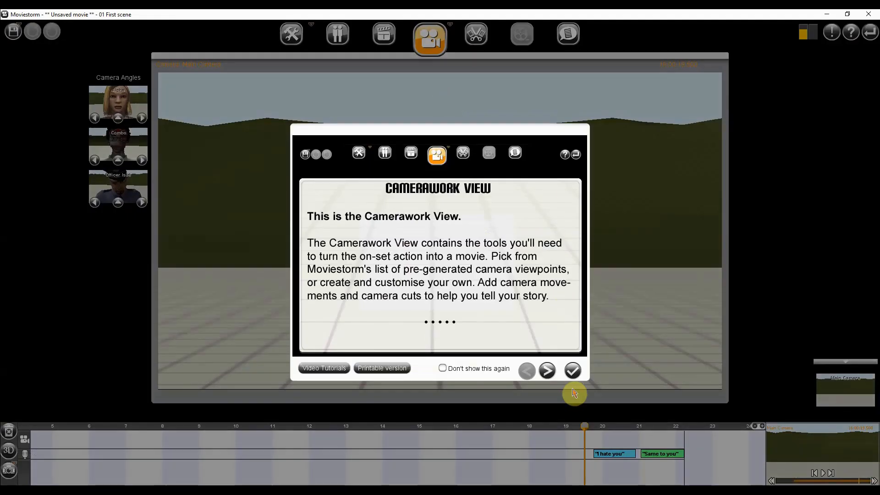
left_click(573, 370)
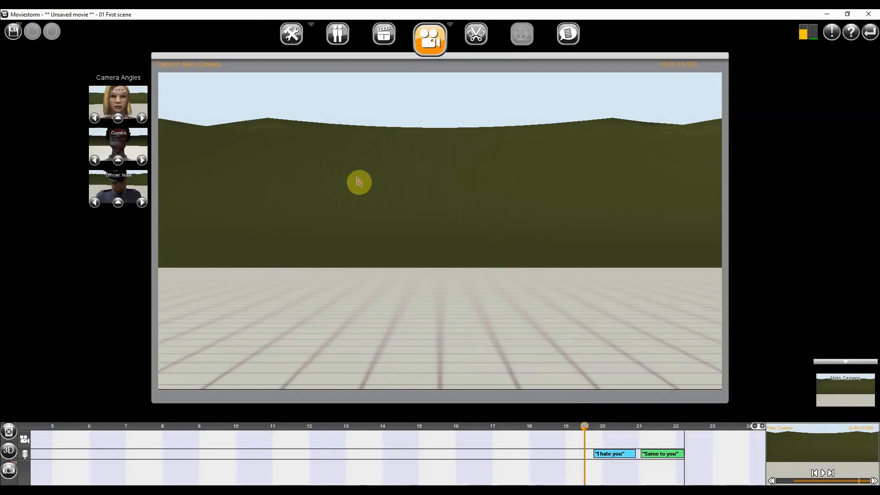
left_click(387, 51)
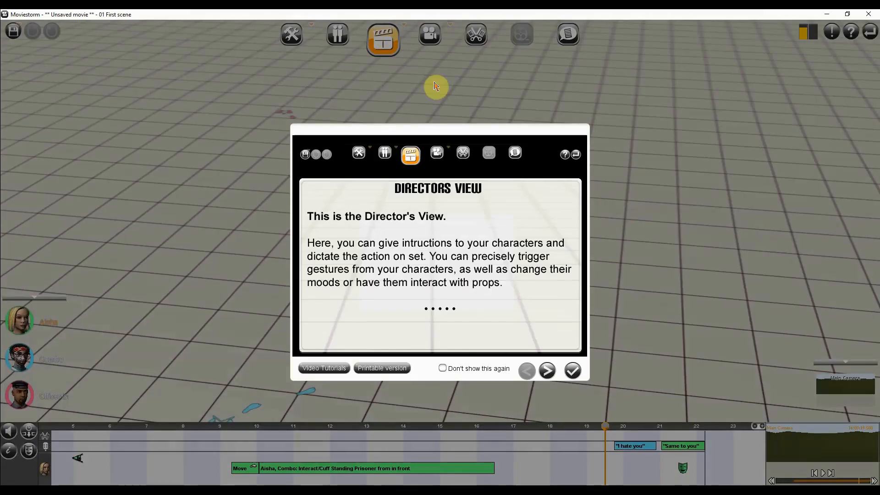
left_click(577, 372)
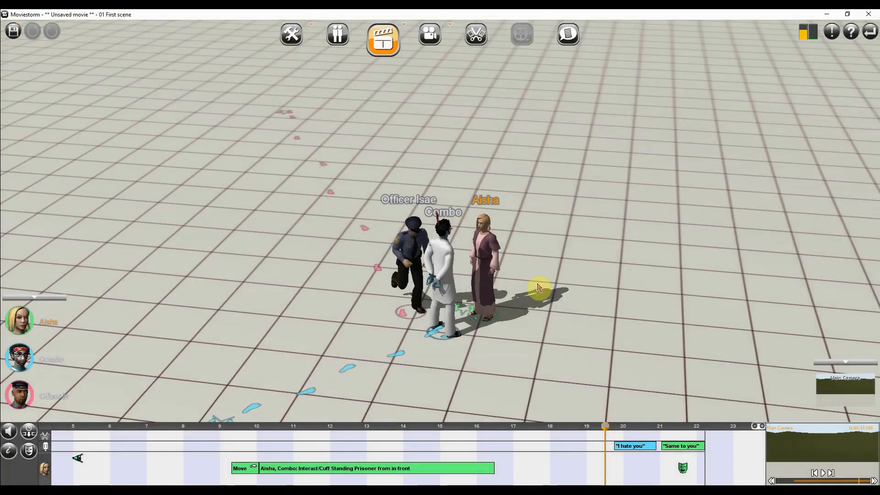